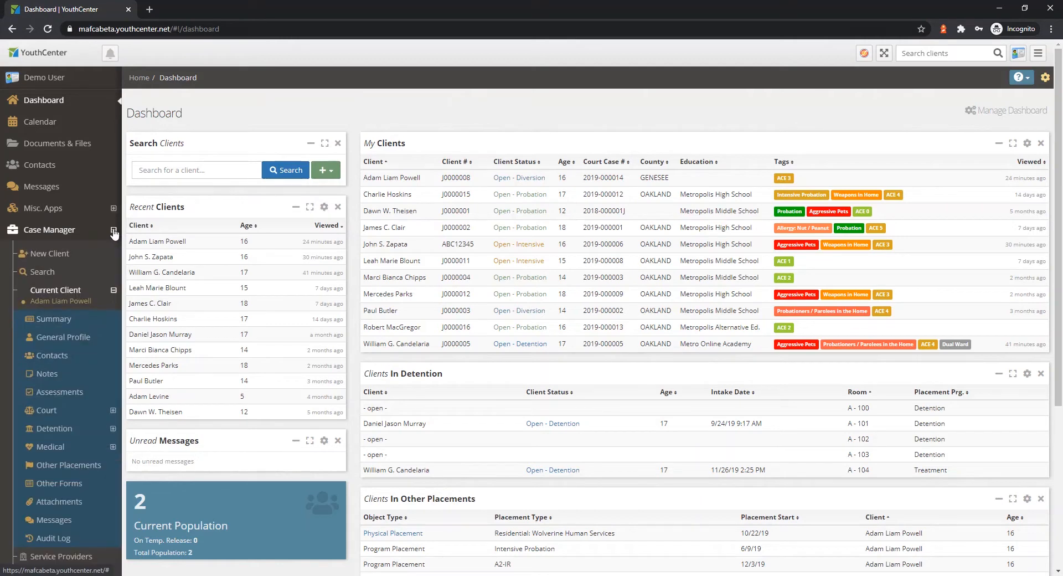
# Start a new client record with the client's first name, last name and date of birth, and client status Open - Detention.
pyautogui.click(37, 254)
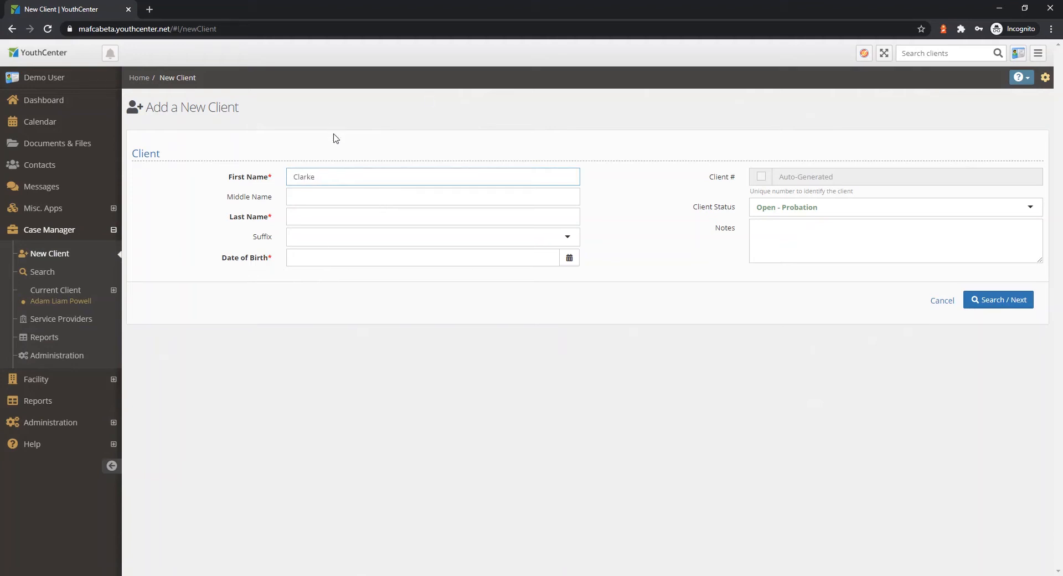
pyautogui.click(322, 216)
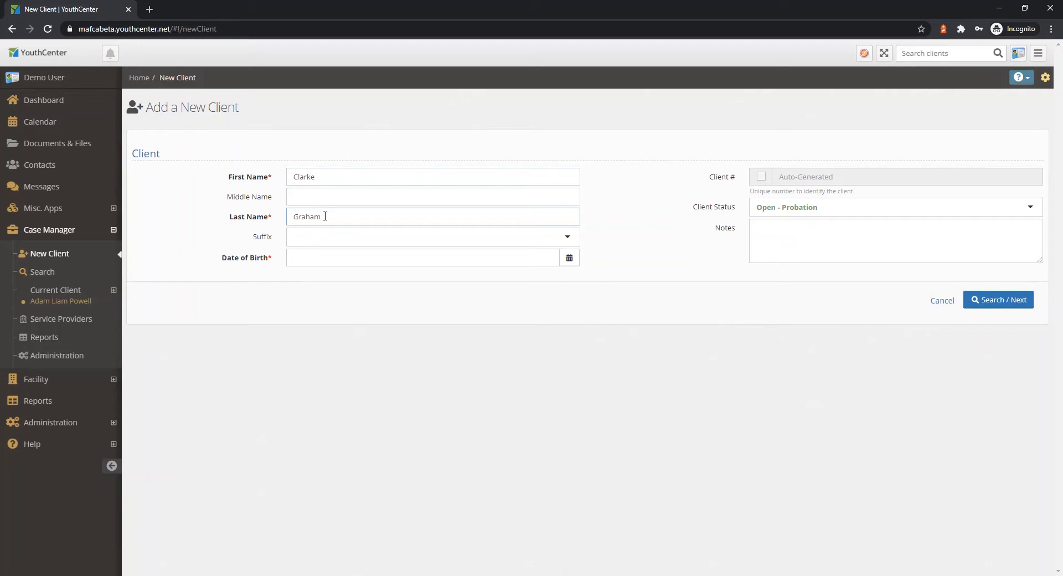
pyautogui.click(326, 261)
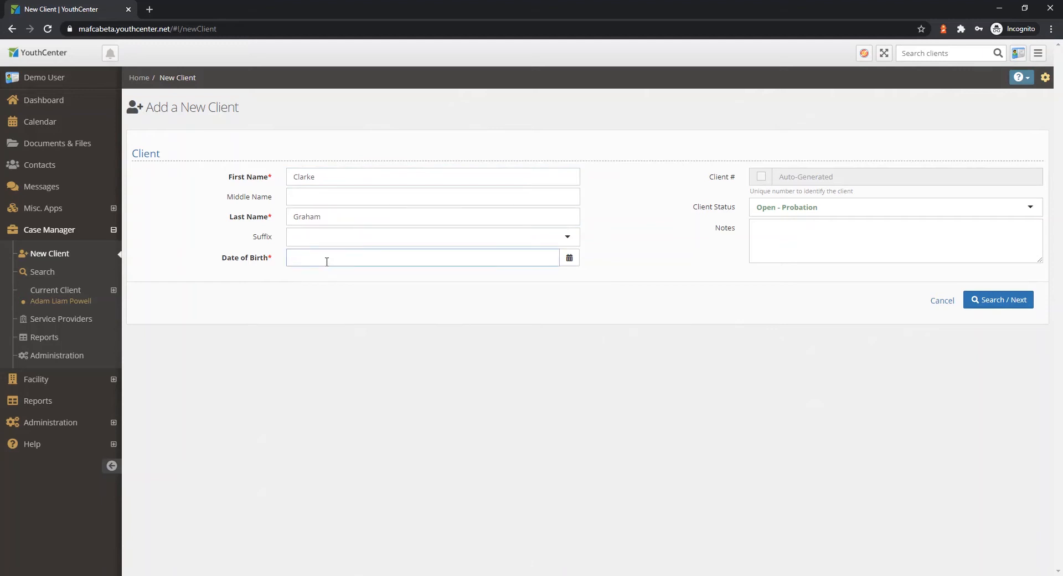
pyautogui.write('4')
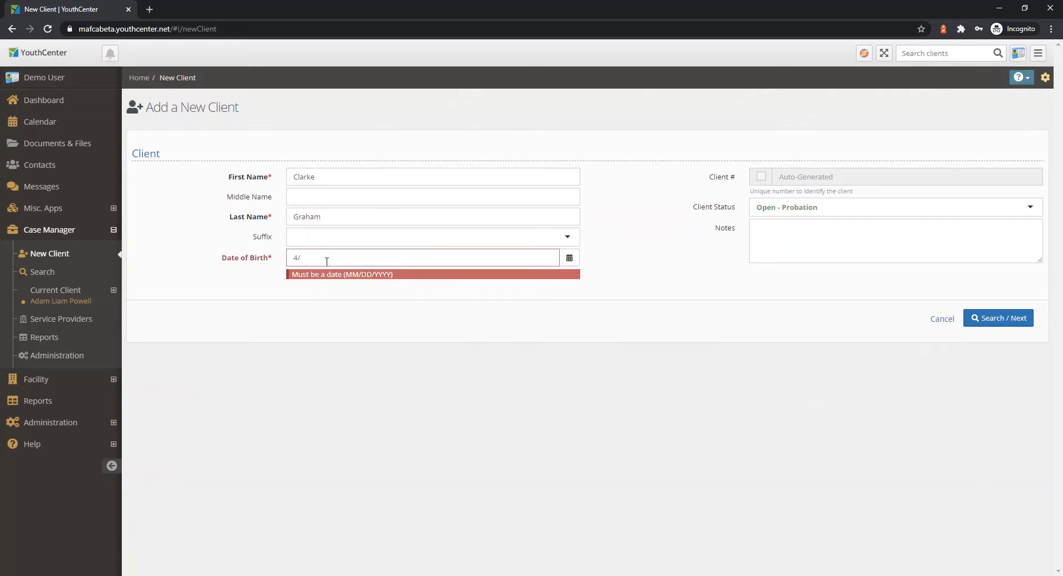
pyautogui.write('/23/2006')
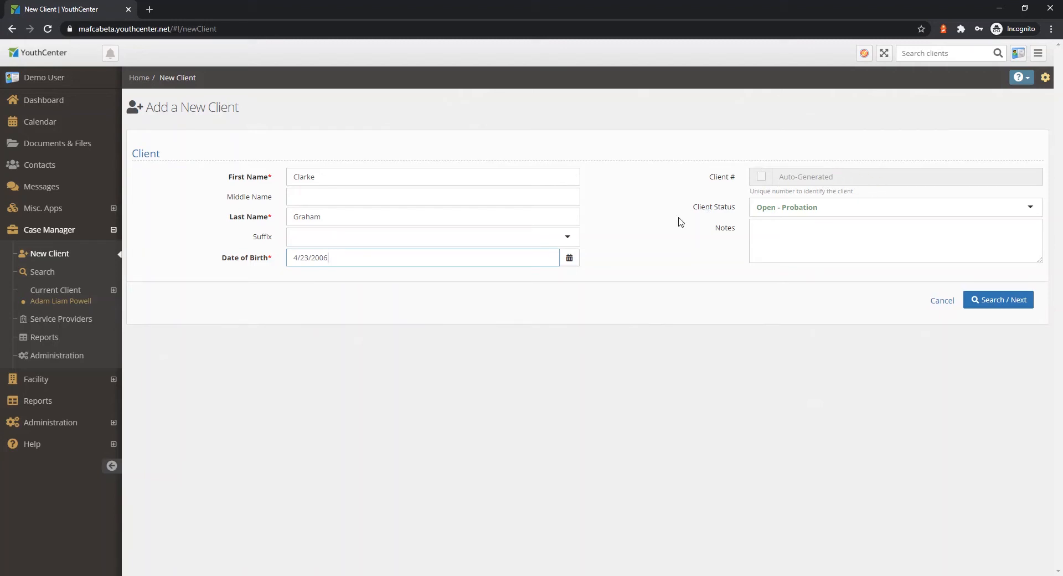
pyautogui.click(822, 211)
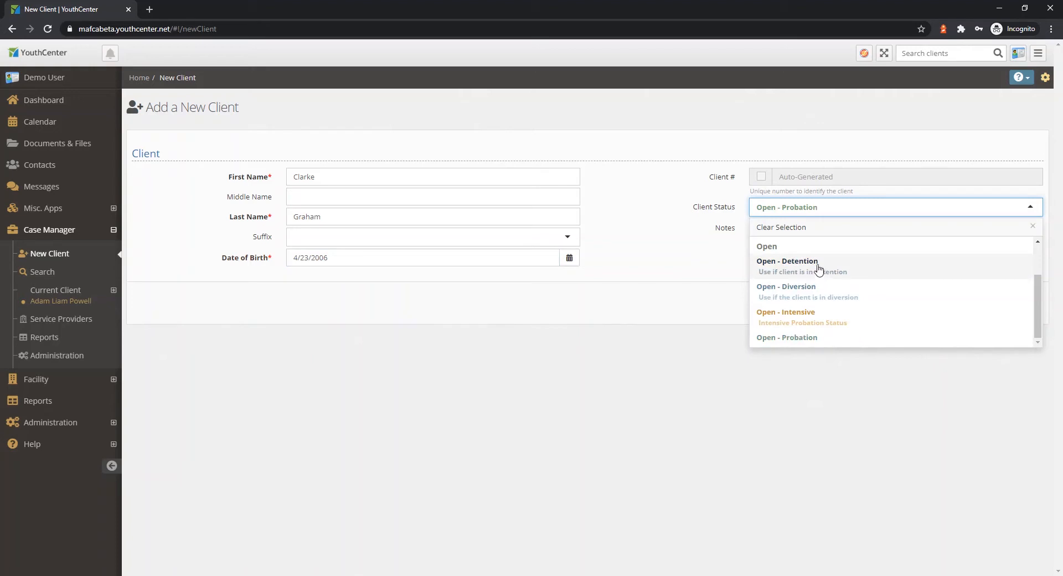
pyautogui.click(801, 264)
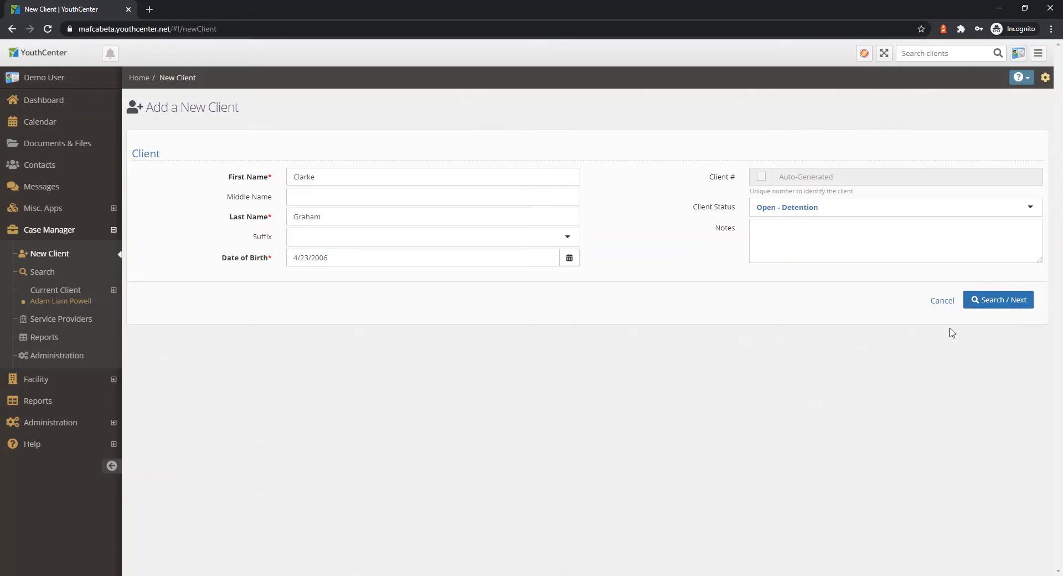
# Check for duplicate clients, and create the new client using the guided option that continues through the basic data pages.
pyautogui.click(996, 300)
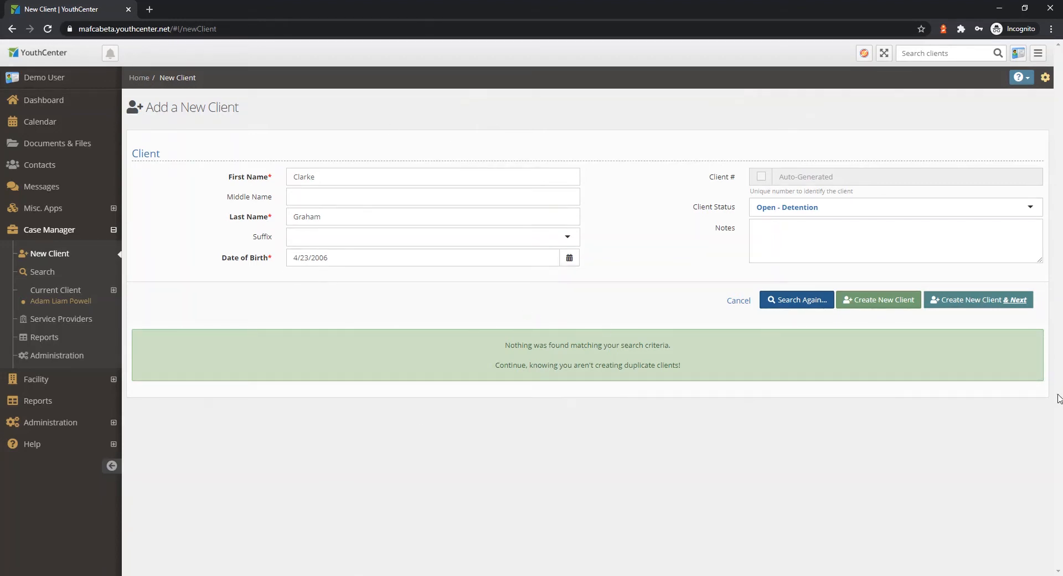
pyautogui.moveTo(974, 307)
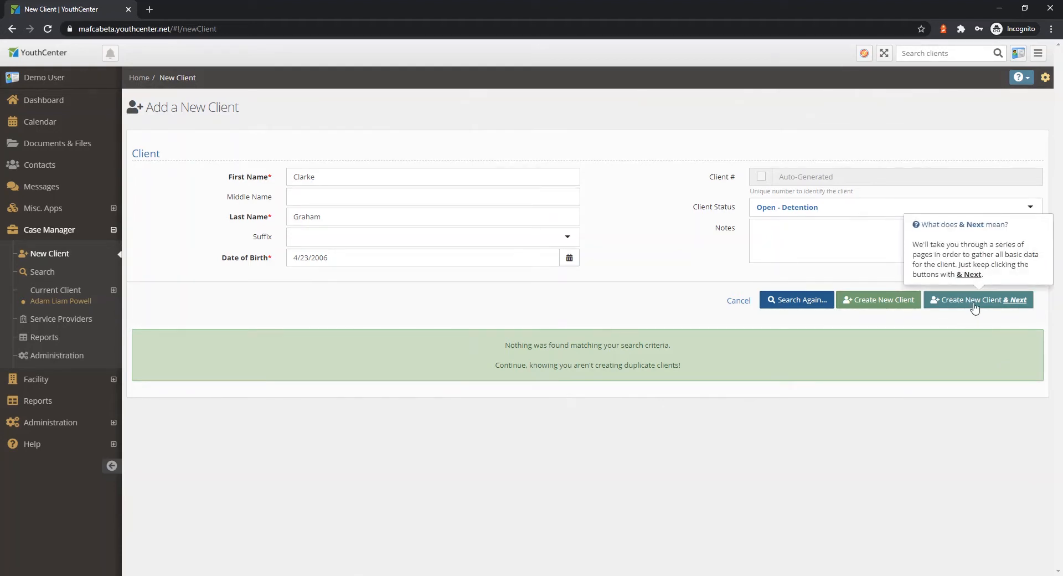
pyautogui.click(974, 308)
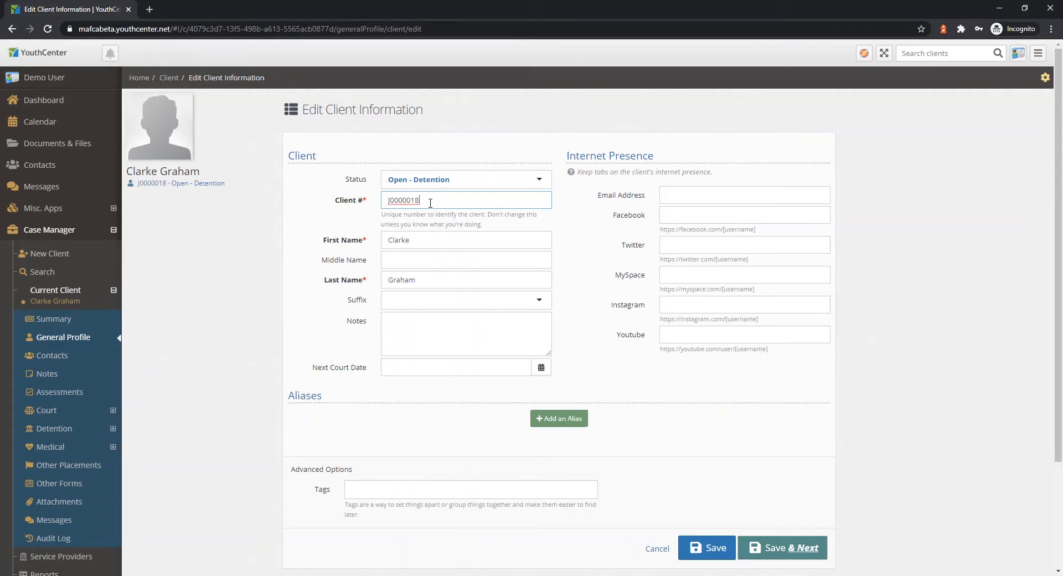
# Enter the client's middle initial and set the next court date to 7/1/2020 10:00 AM.
pyautogui.moveTo(425, 203); pyautogui.dragTo(348, 204)
pyautogui.click(448, 260)
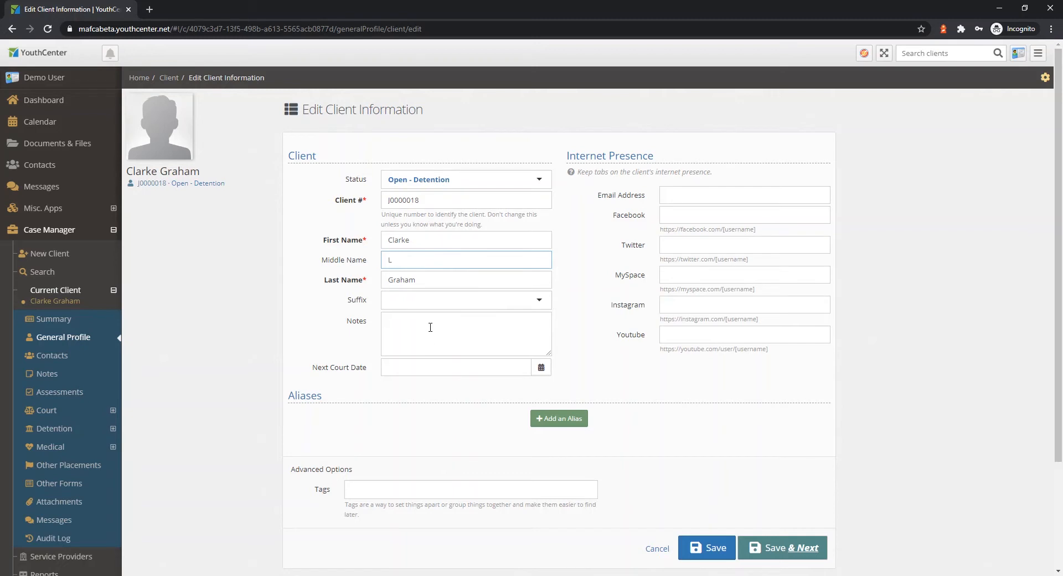
pyautogui.click(431, 367)
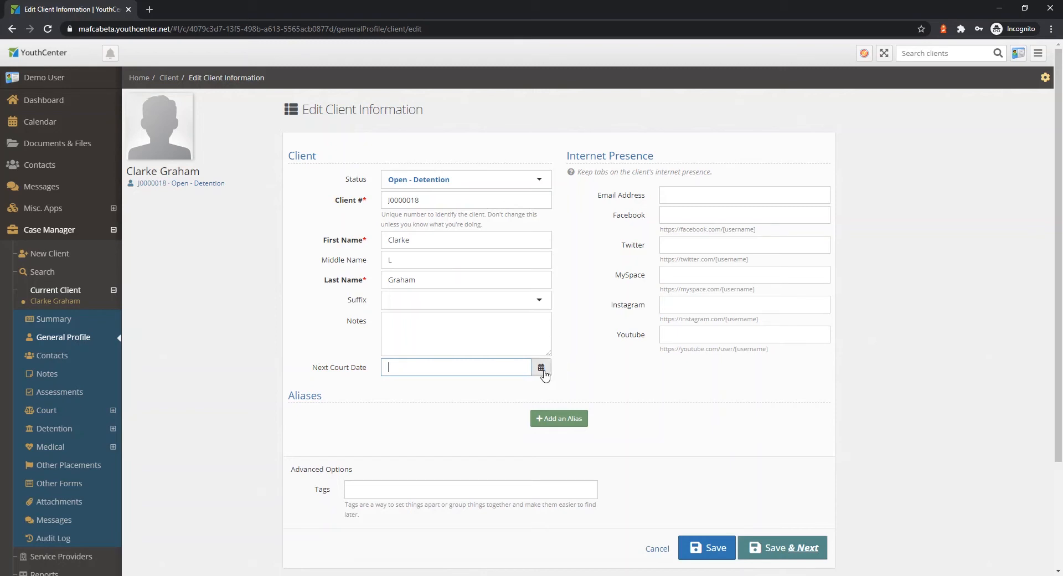
pyautogui.click(542, 369)
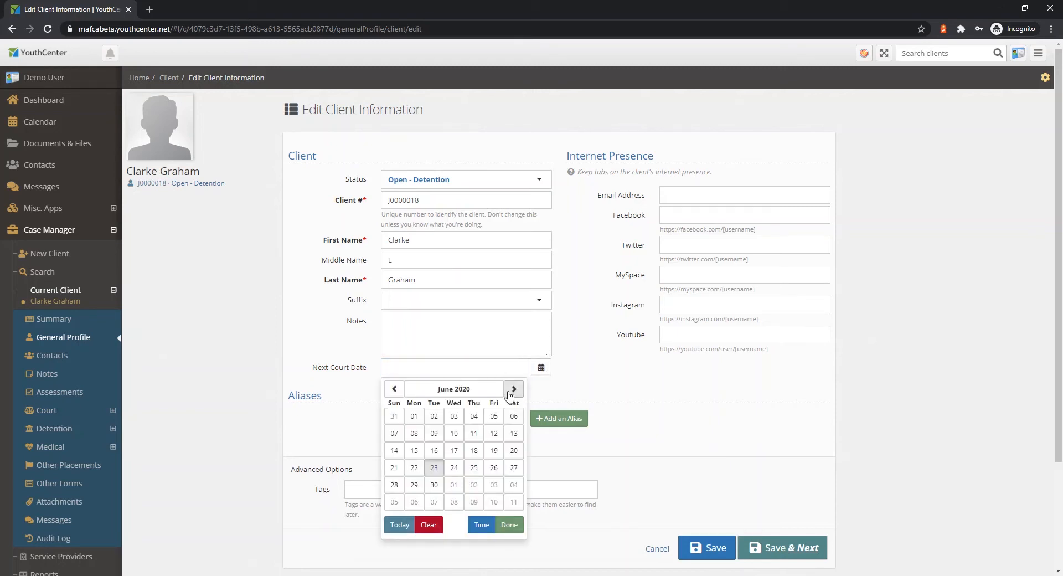
pyautogui.click(453, 485)
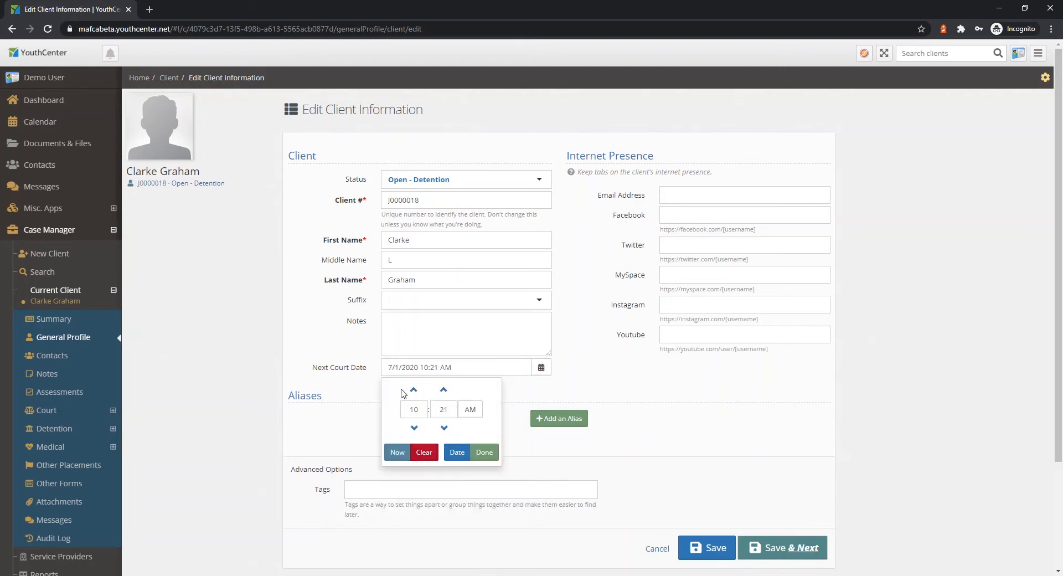
pyautogui.click(444, 413)
pyautogui.moveTo(456, 412); pyautogui.dragTo(428, 411)
pyautogui.write('00')
pyautogui.click(487, 452)
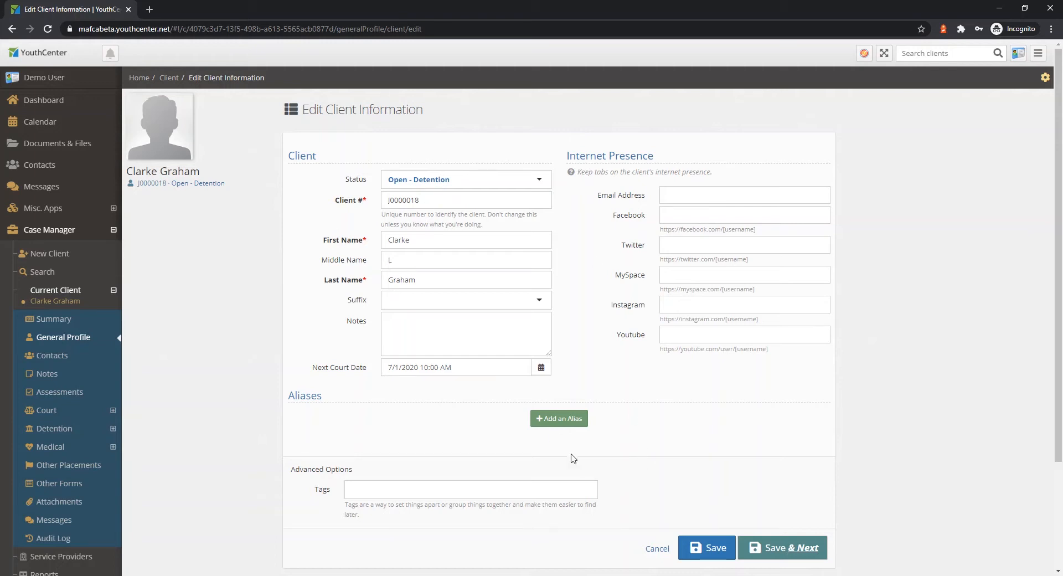
# Add an alias to the client and enter the alias name.
pyautogui.click(575, 420)
pyautogui.click(564, 424)
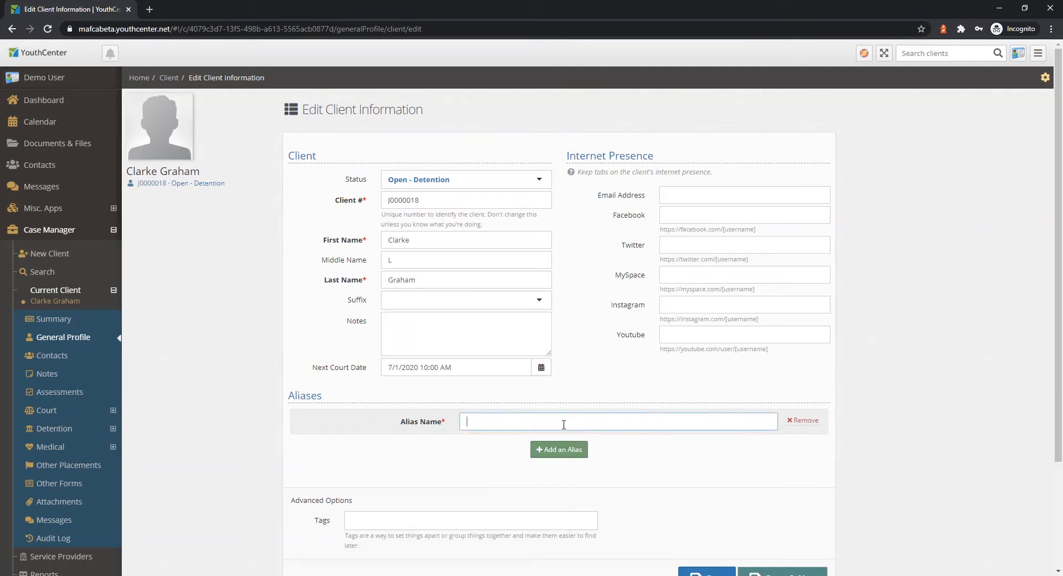
pyautogui.click(752, 470)
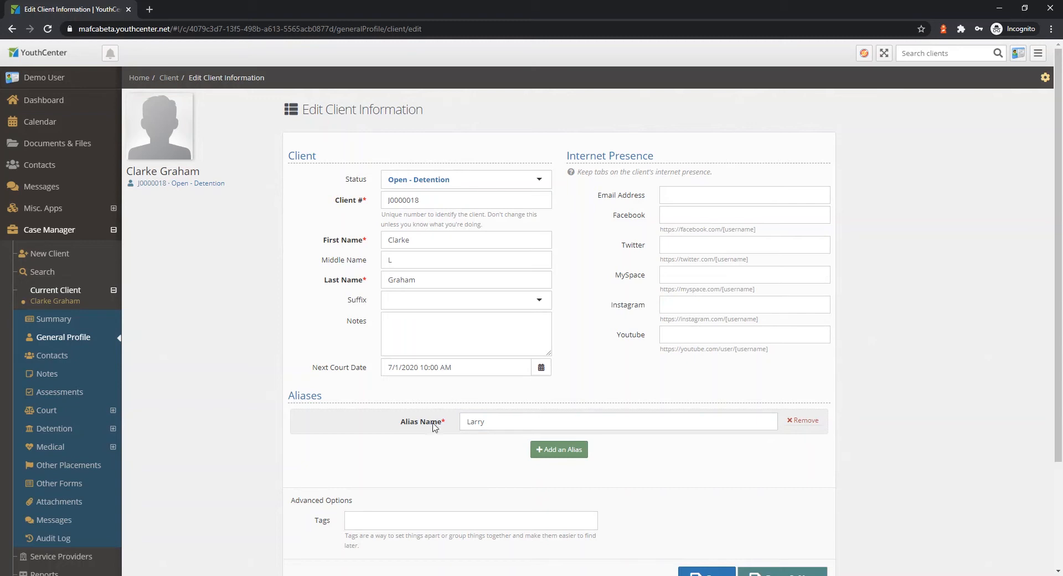
# Tag the client with Allergy: Nut / Peanut and ACE 4, and save the client information, continuing to the demographics page.
pyautogui.scroll(-3, 478, 456)
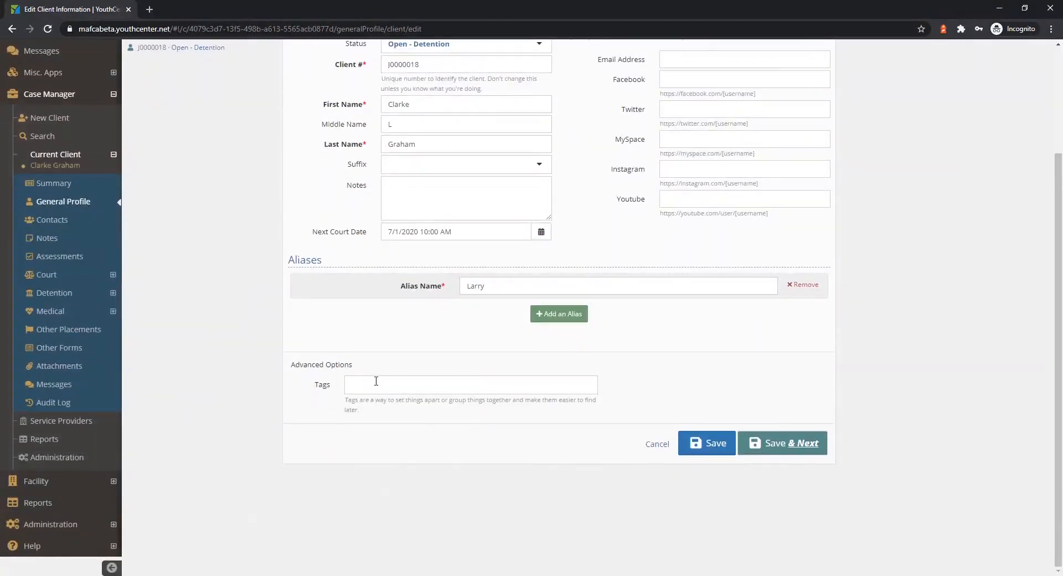
pyautogui.click(381, 384)
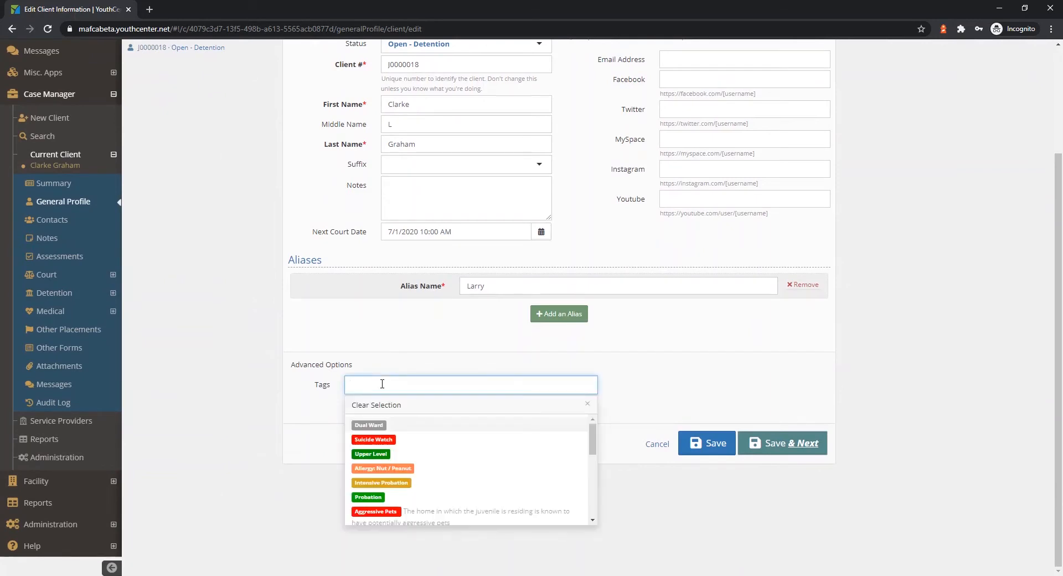
pyautogui.click(411, 470)
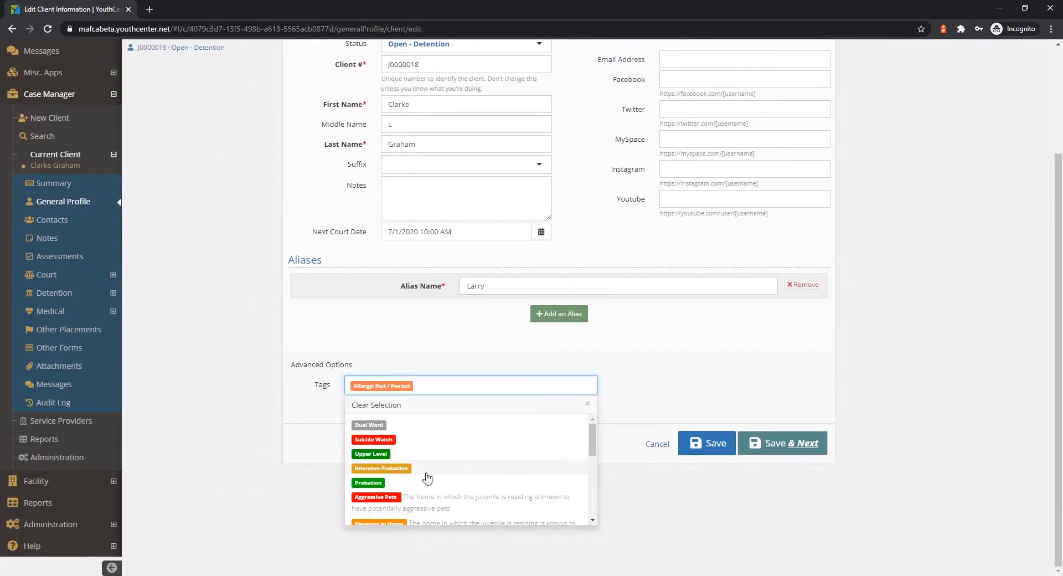
pyautogui.scroll(-3, 443, 482)
pyautogui.scroll(-3, 471, 489)
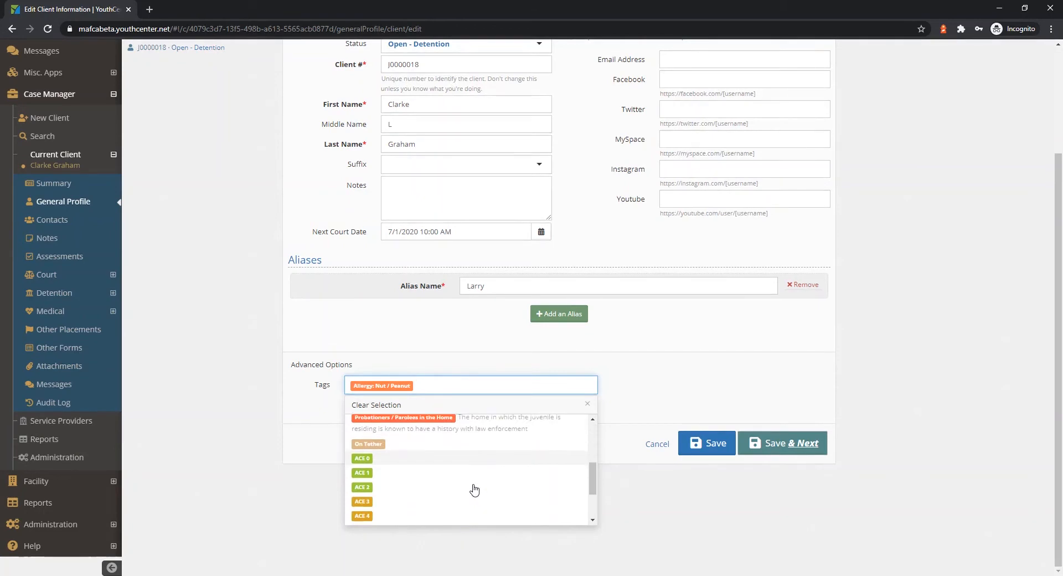
pyautogui.click(405, 492)
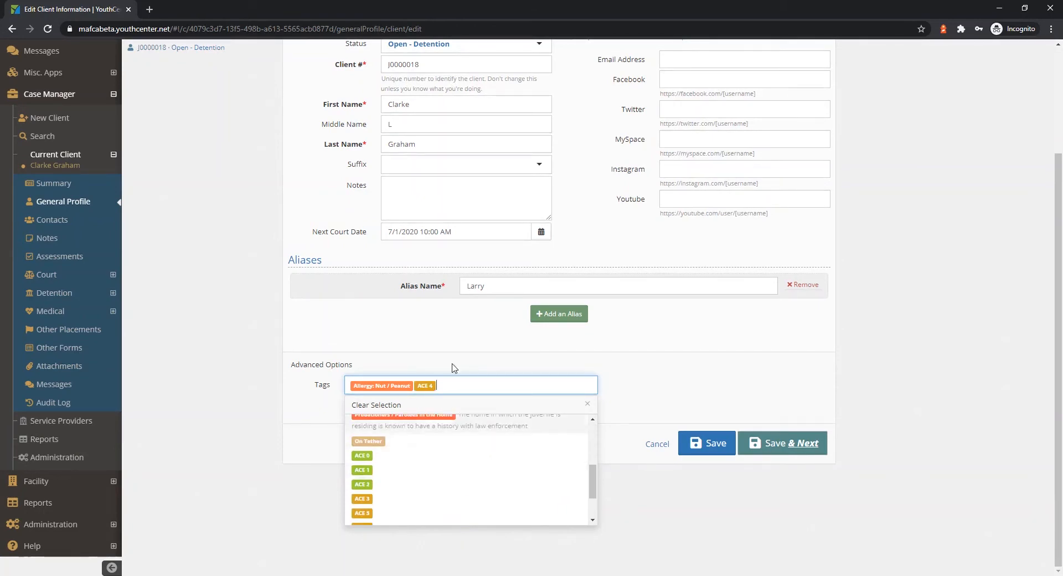
pyautogui.click(452, 345)
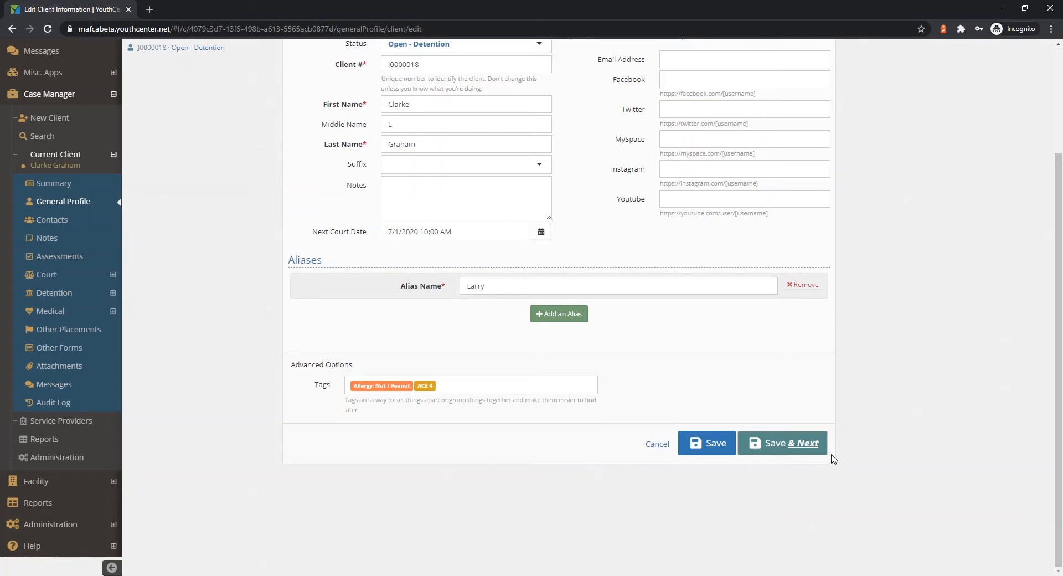
pyautogui.click(795, 448)
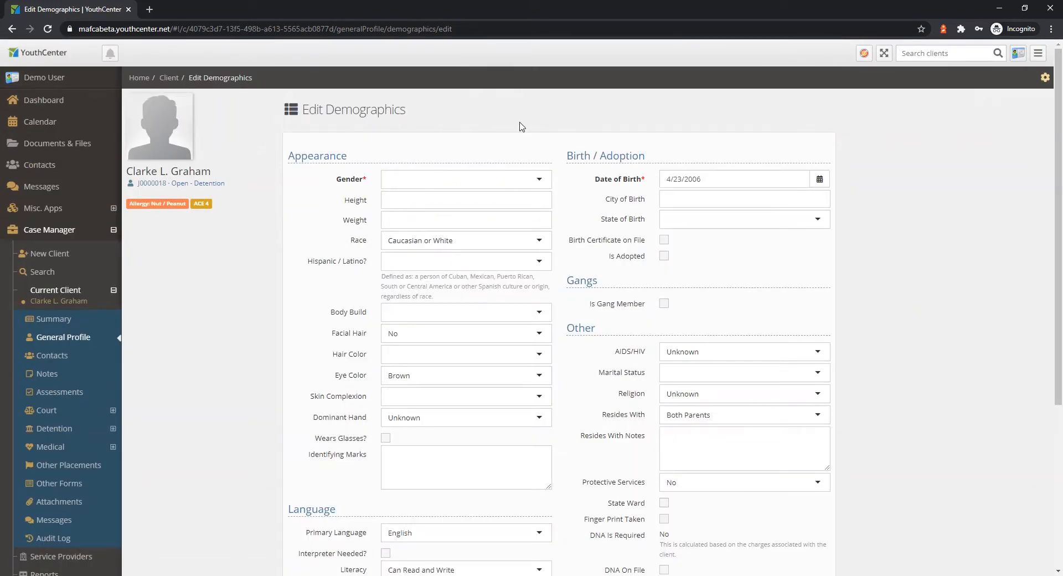
# Set the client's gender to Male, height to 4' 11", weight to 116 and Hispanic / Latino to No.
pyautogui.click(543, 183)
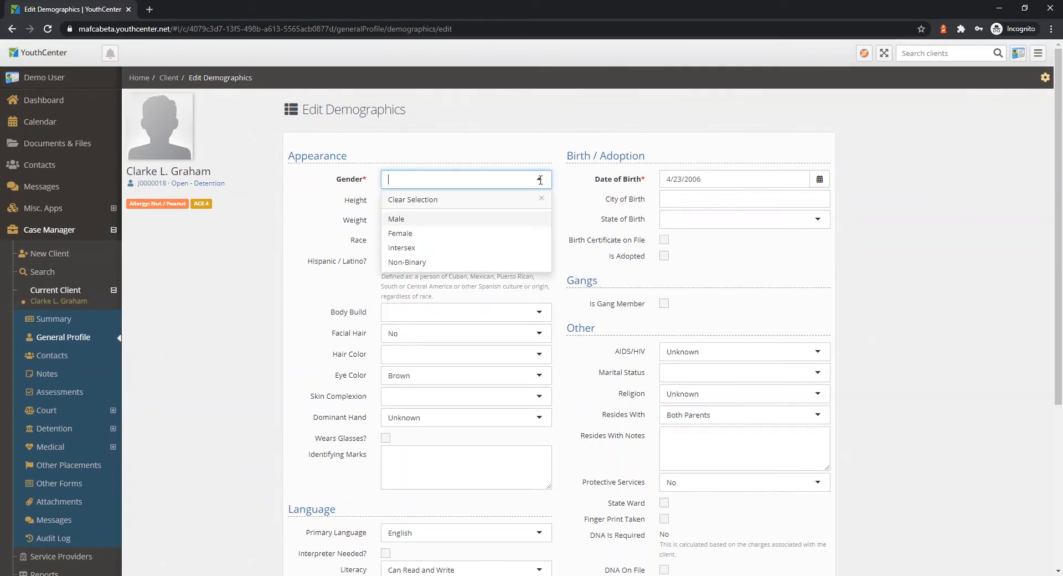
pyautogui.click(425, 219)
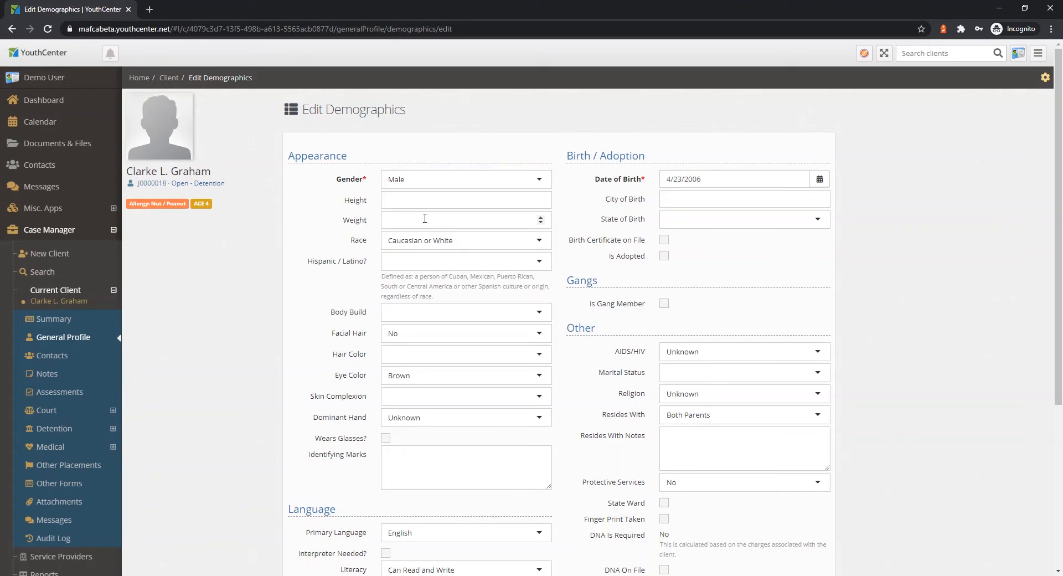
pyautogui.click(479, 202)
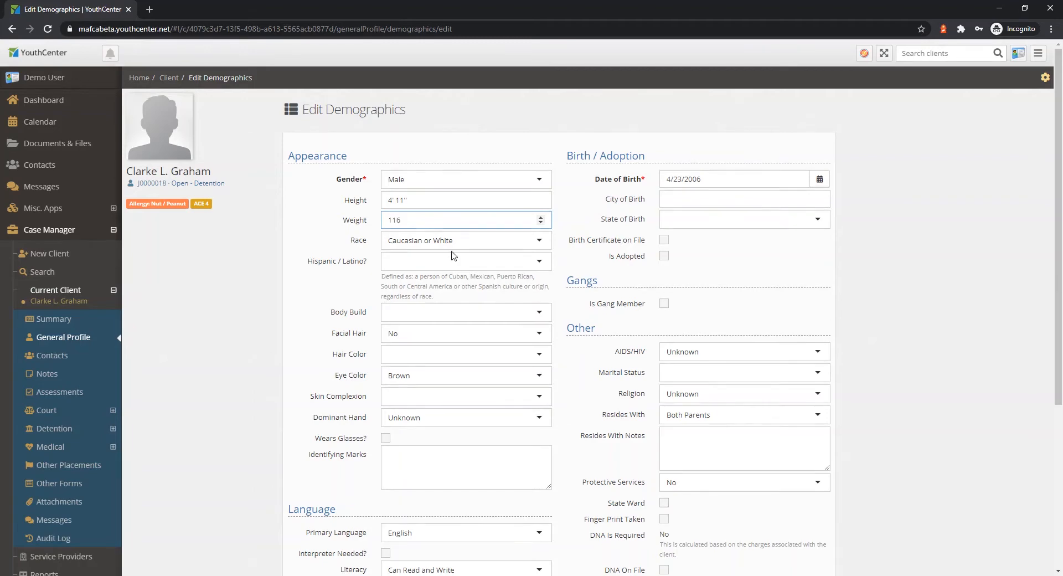
pyautogui.click(433, 261)
pyautogui.click(393, 314)
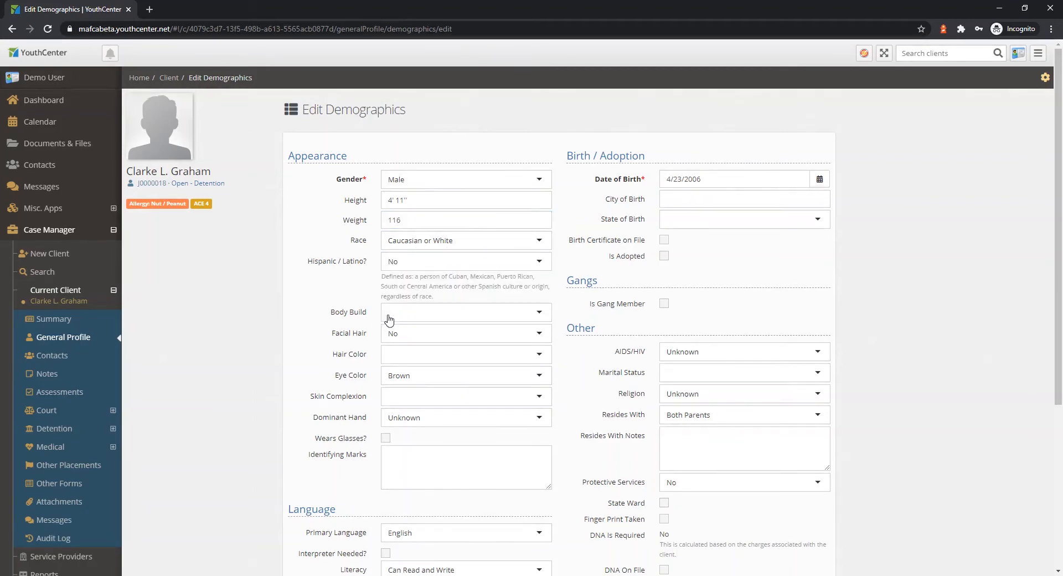
# Set the client's body build to Slender, hair color to Brown and eye color to Blue.
pyautogui.click(440, 312)
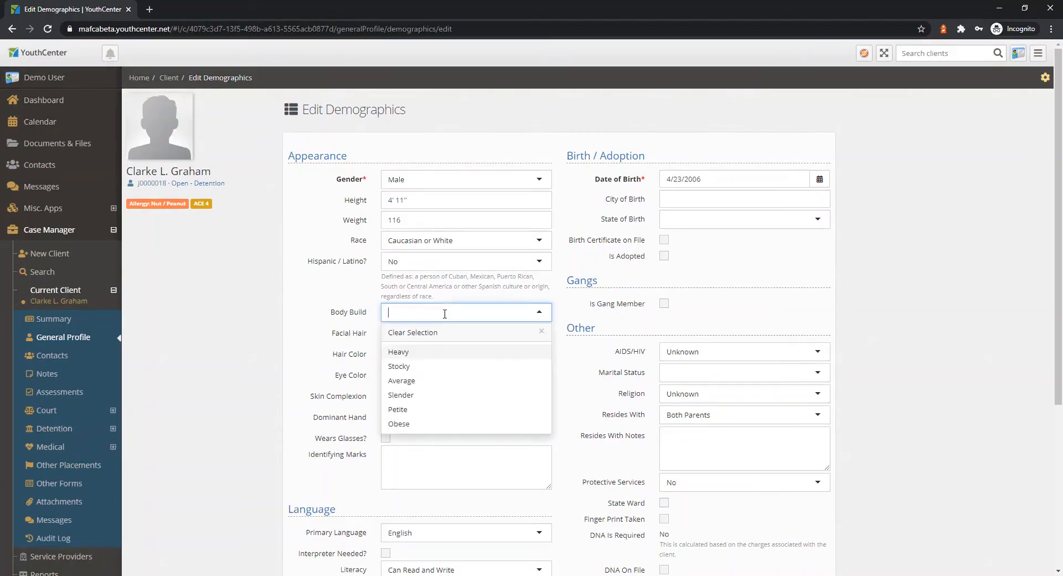
pyautogui.click(401, 394)
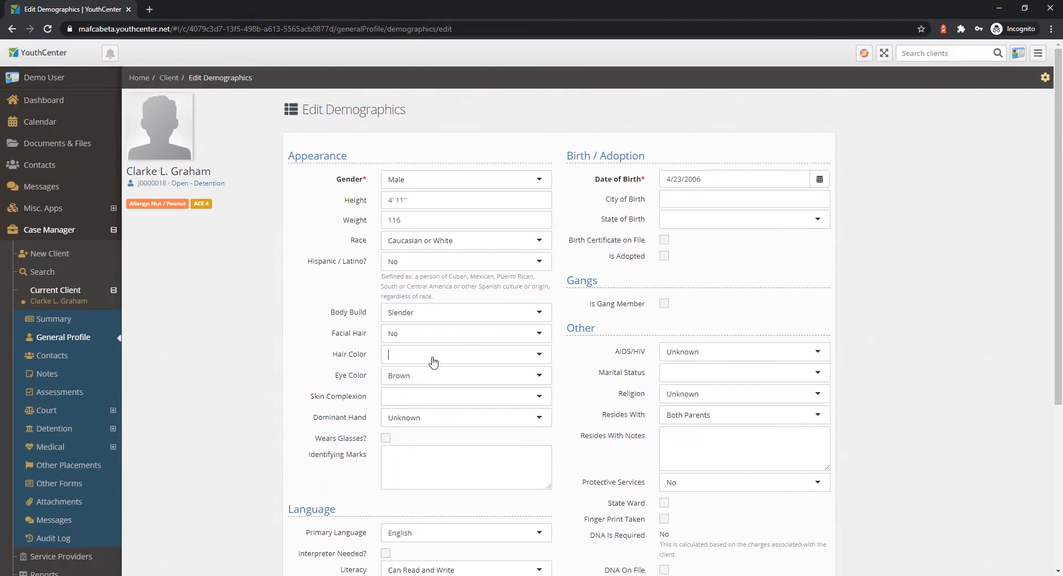
pyautogui.click(432, 358)
pyautogui.click(415, 393)
pyautogui.click(429, 381)
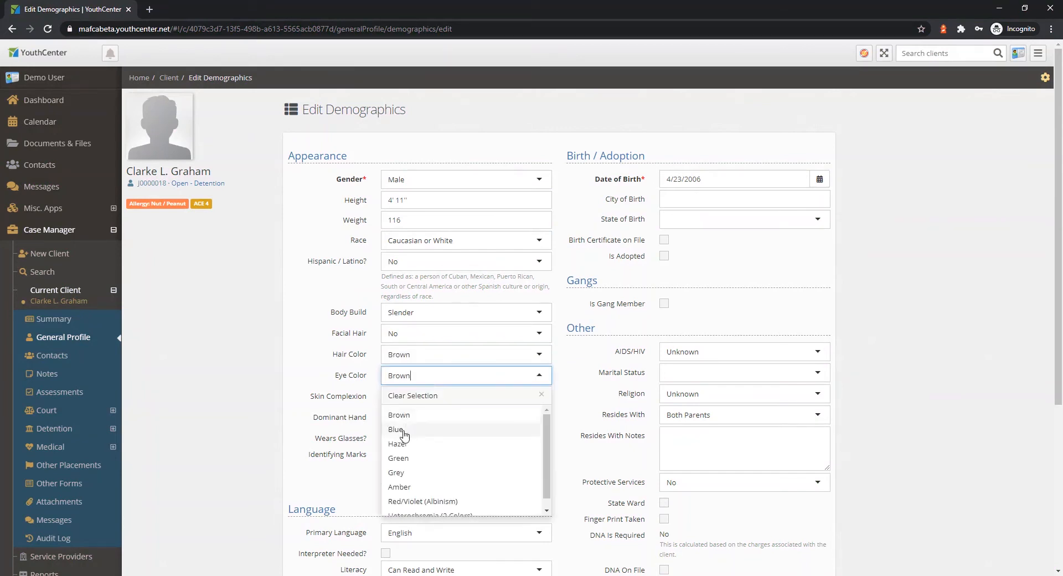
pyautogui.click(403, 430)
# Set the client's skin complexion to Light and dominant hand to Right.
pyautogui.click(416, 400)
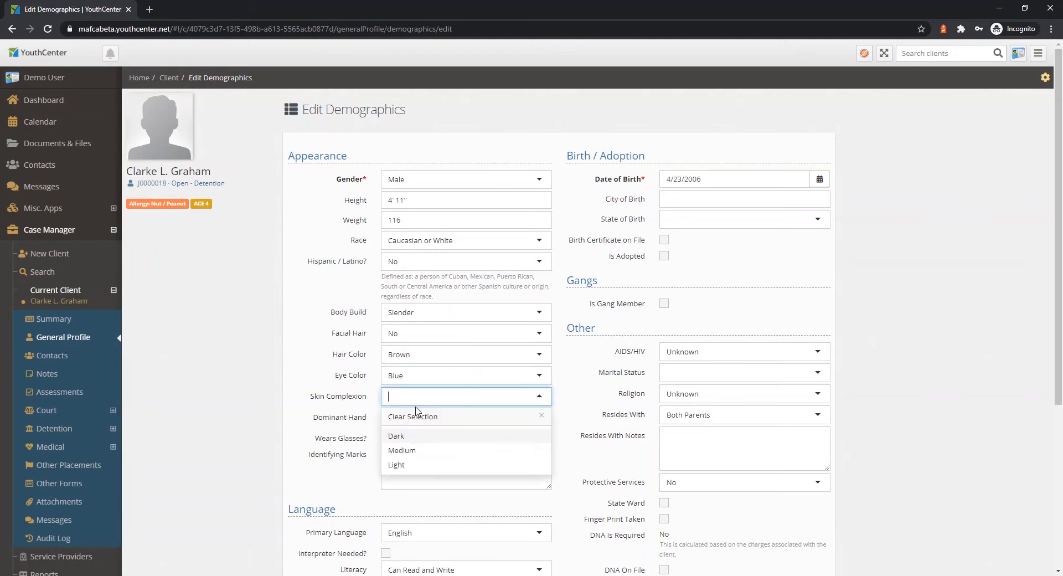
pyautogui.click(398, 465)
pyautogui.click(465, 419)
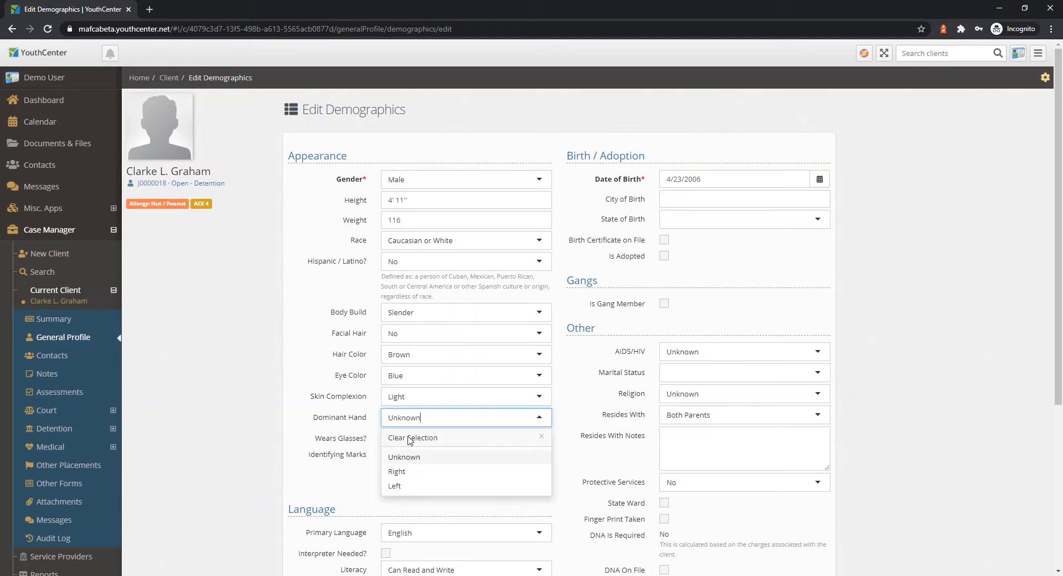
pyautogui.click(401, 472)
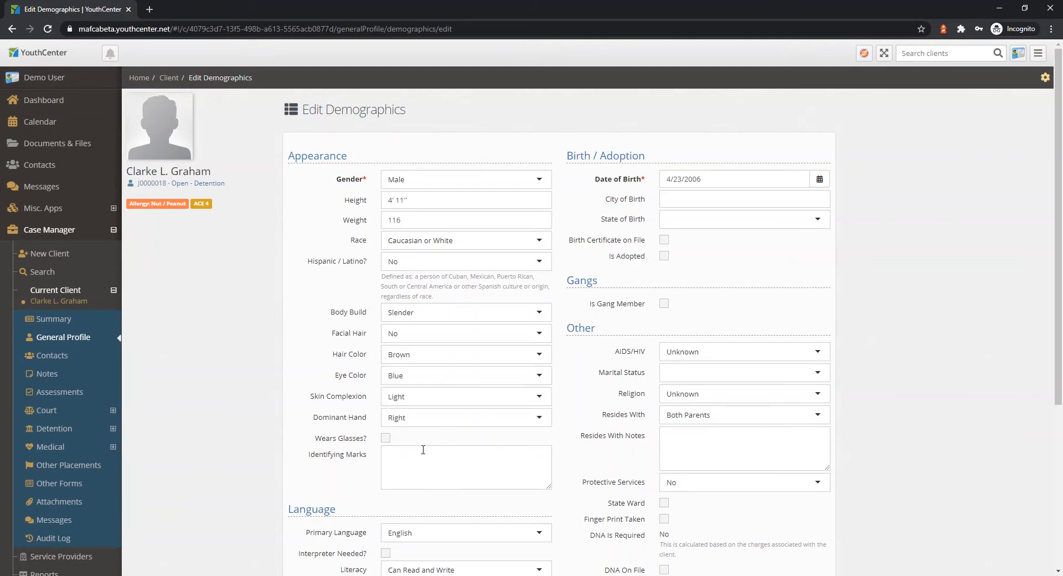
pyautogui.scroll(-1, 481, 453)
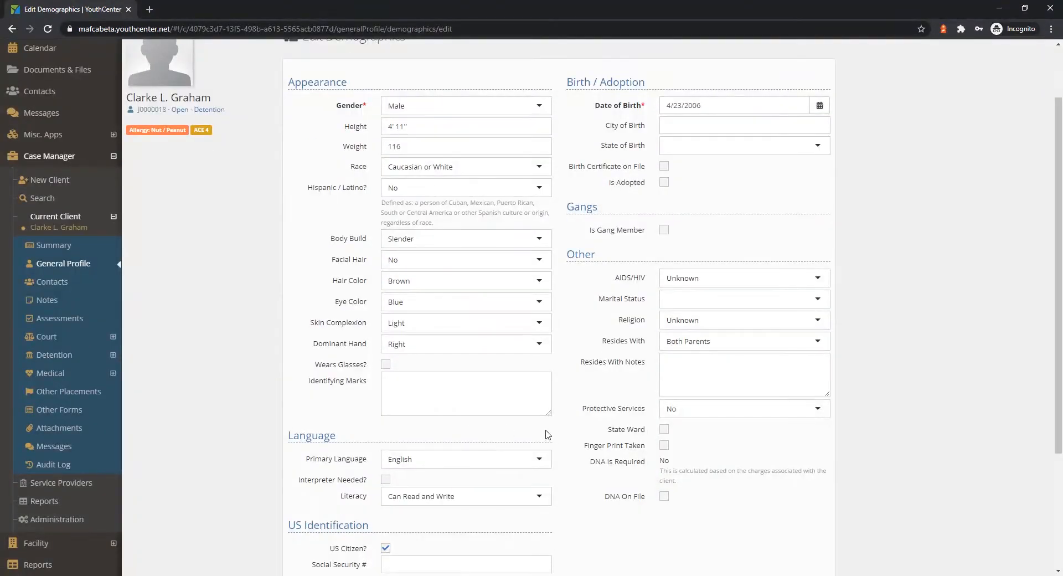
pyautogui.scroll(-2, 471, 409)
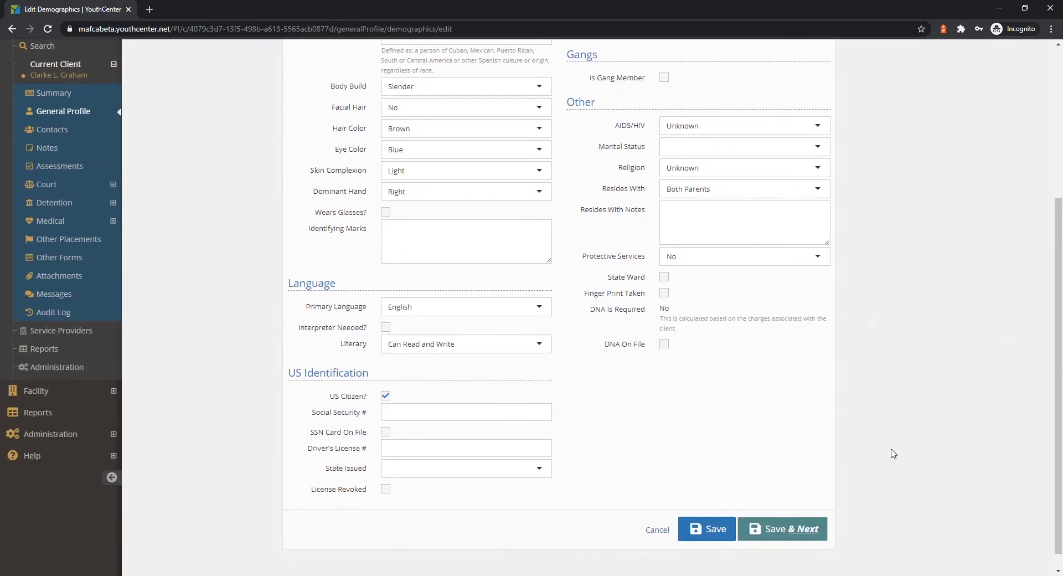
pyautogui.scroll(1, 893, 443)
pyautogui.scroll(4, 895, 430)
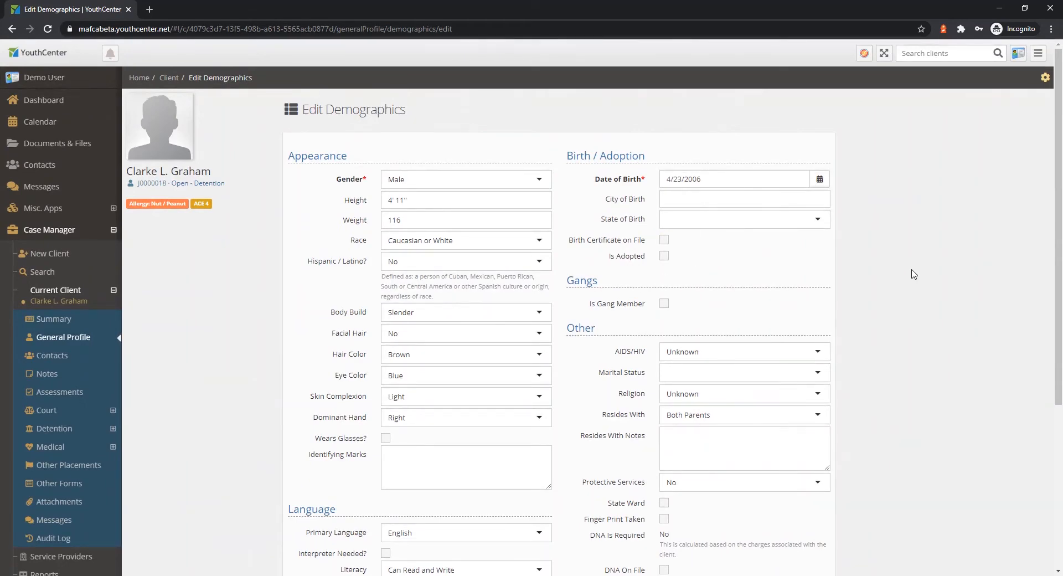
pyautogui.scroll(-2, 901, 277)
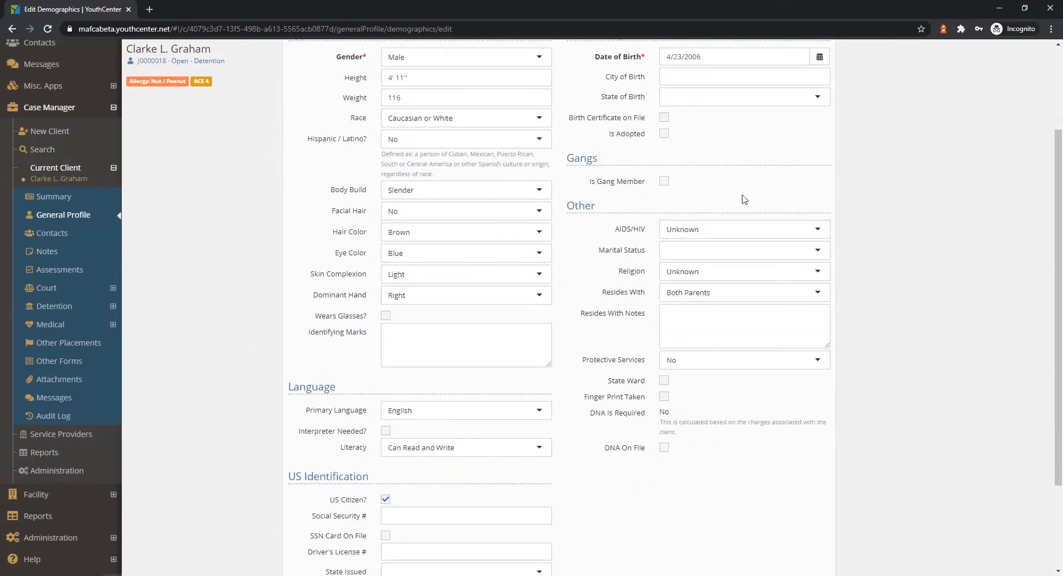
pyautogui.click(665, 181)
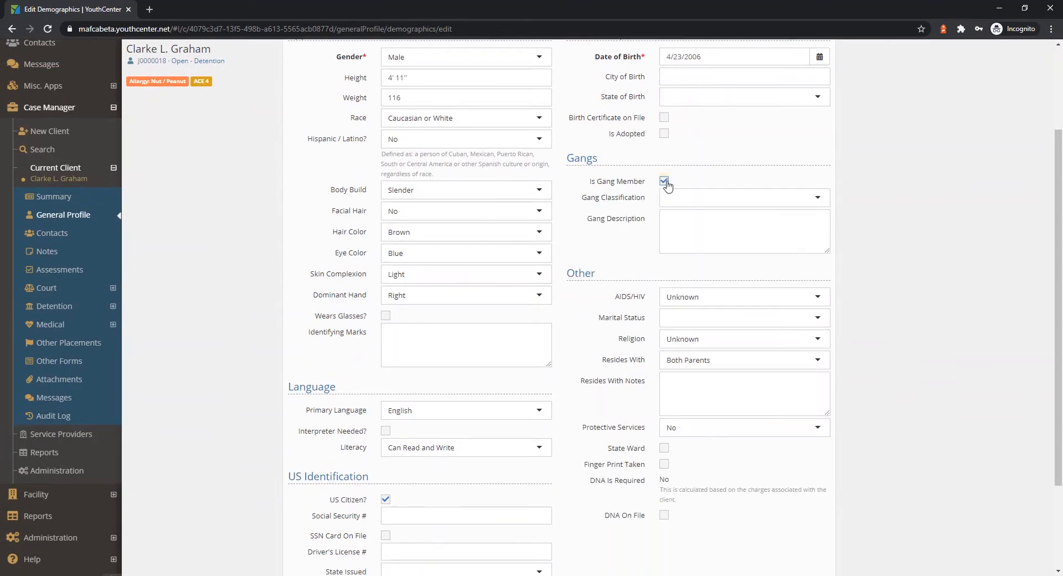
pyautogui.click(755, 197)
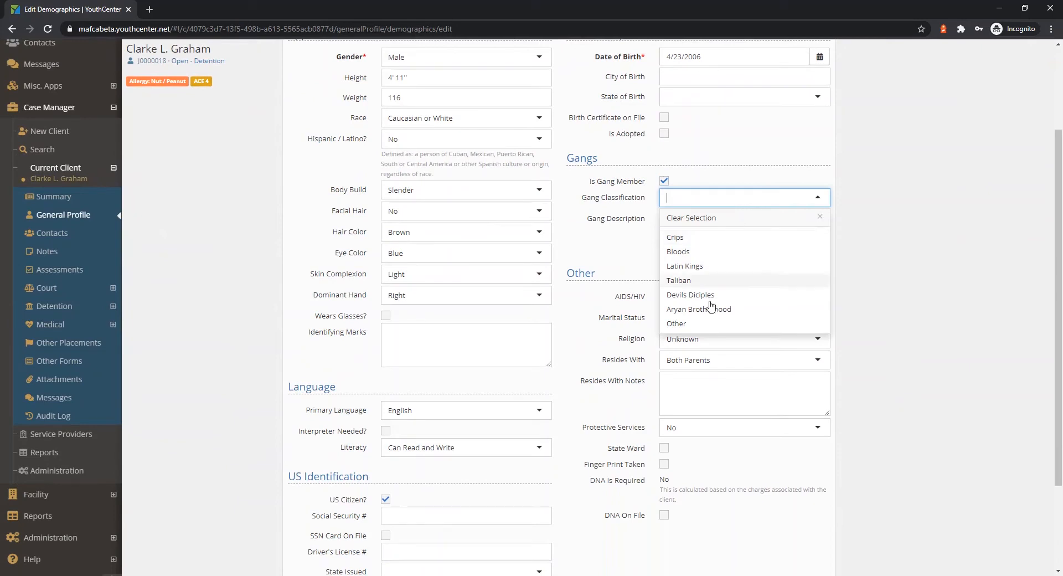
pyautogui.click(726, 160)
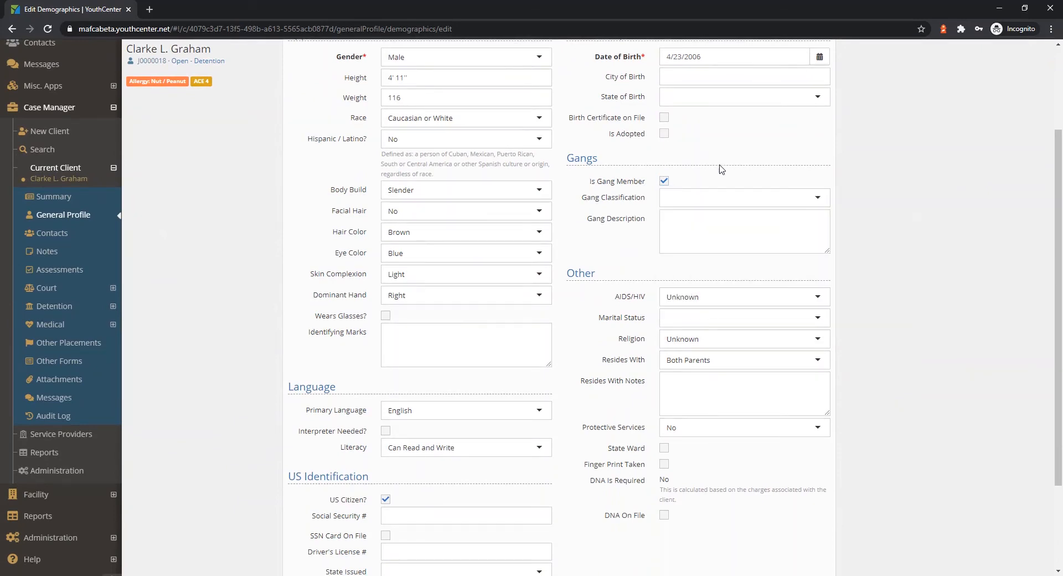
pyautogui.click(664, 181)
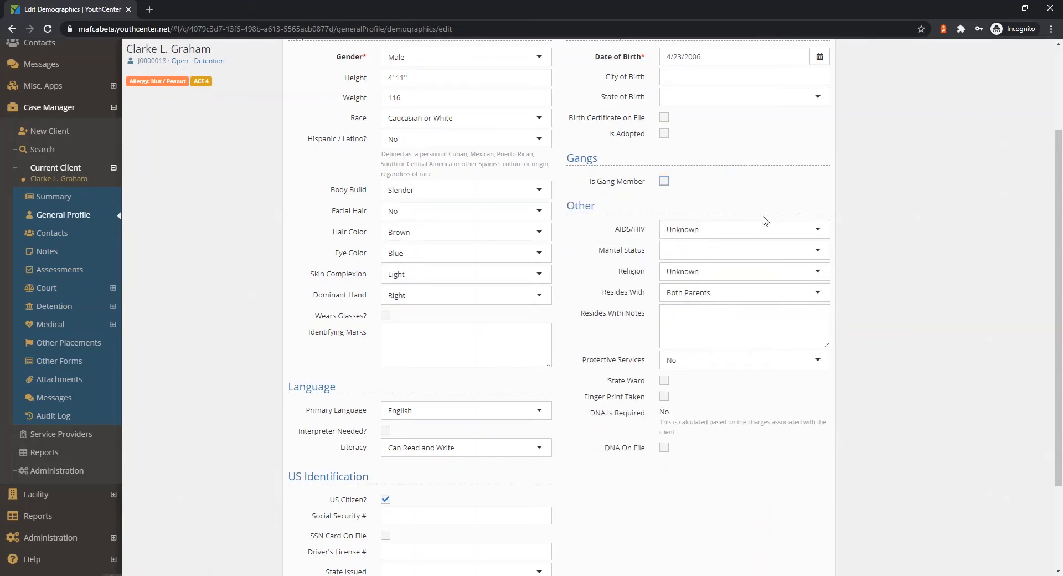
# Save the client's demographics and continue to the residency page.
pyautogui.scroll(-3, 864, 382)
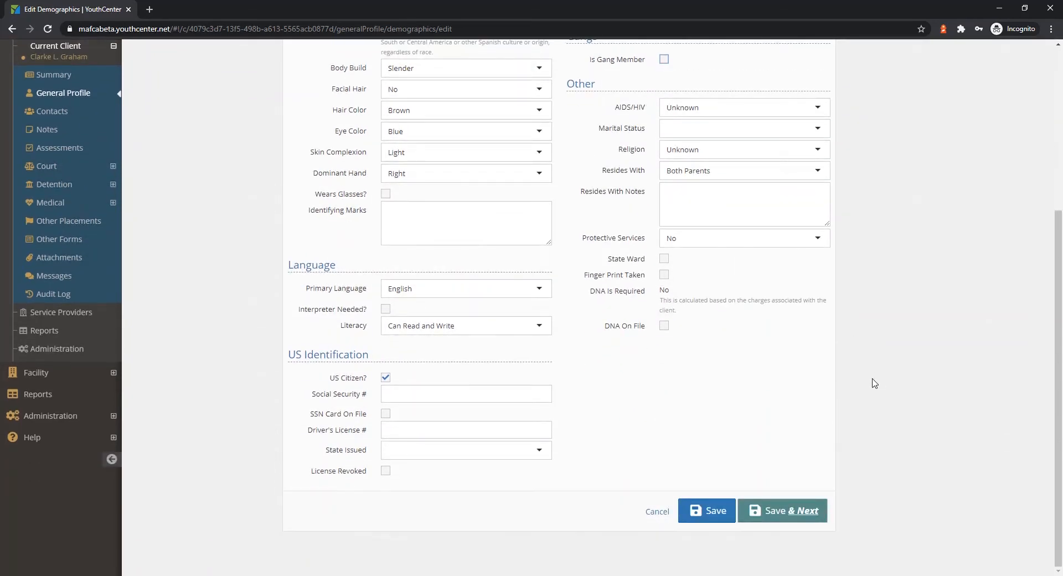
pyautogui.click(797, 514)
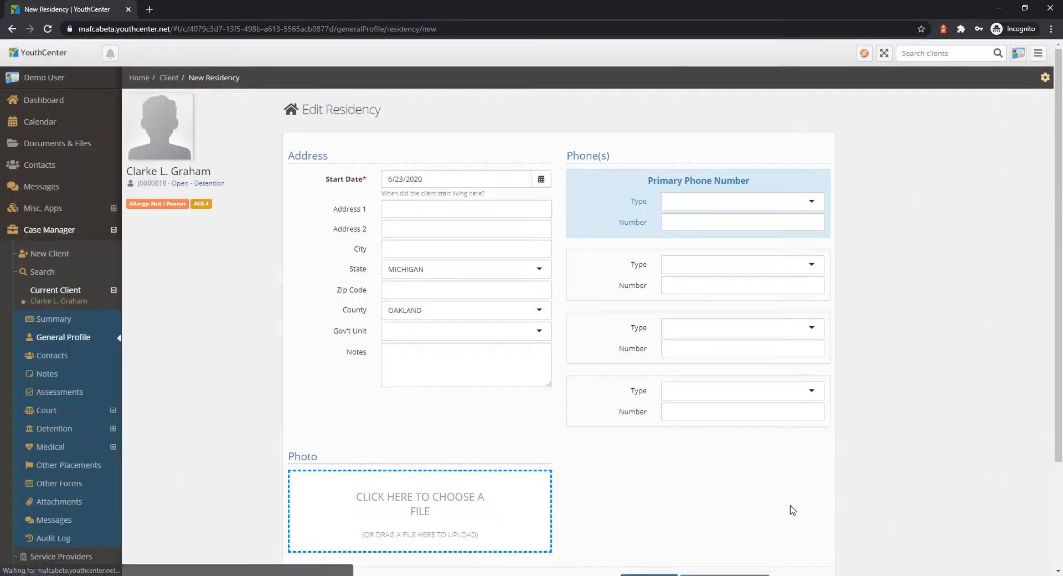
# Enter the client's street address, city and zip code, and add the residency note "This is mothers home".
pyautogui.click(475, 179)
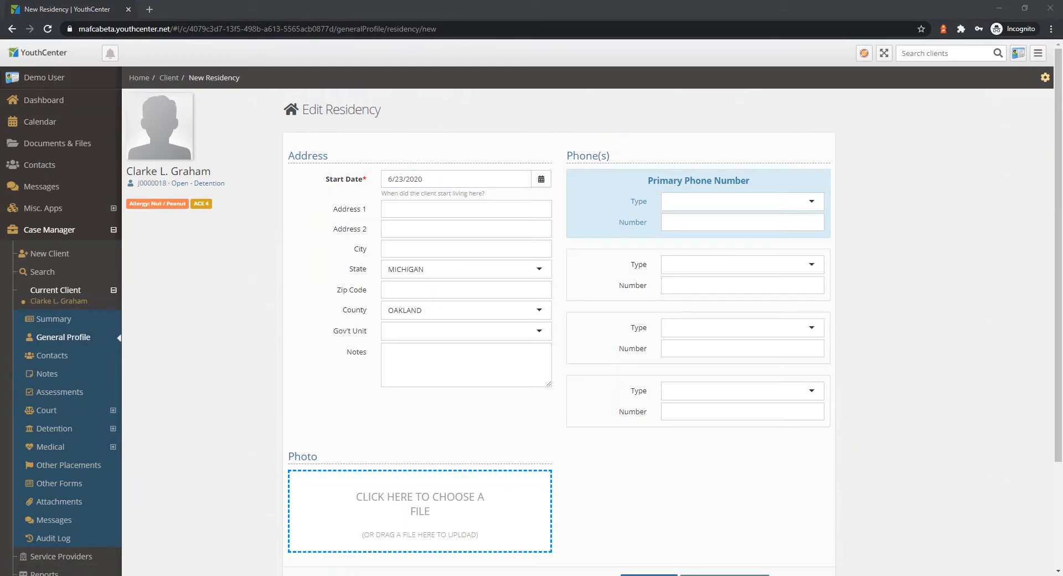
pyautogui.click(425, 213)
pyautogui.write('471 Bayberry Dr')
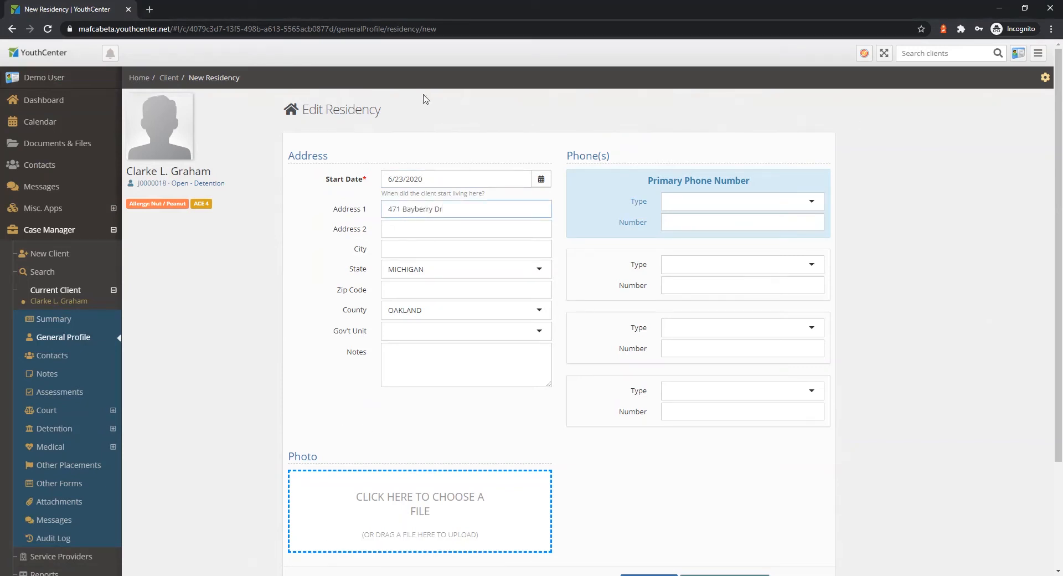
pyautogui.write('Wixom')
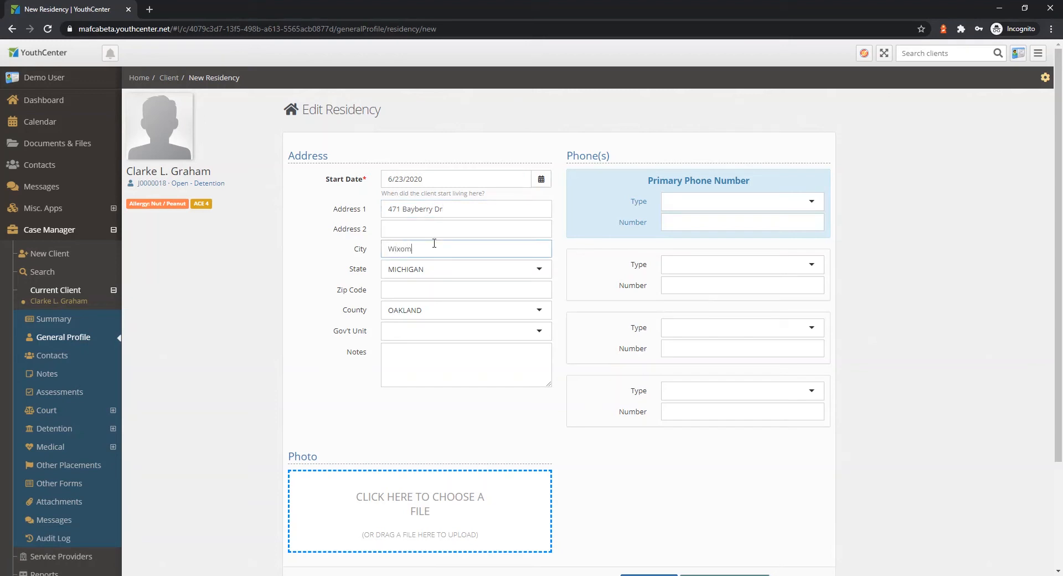
pyautogui.press('Tab')
pyautogui.press('Tab')
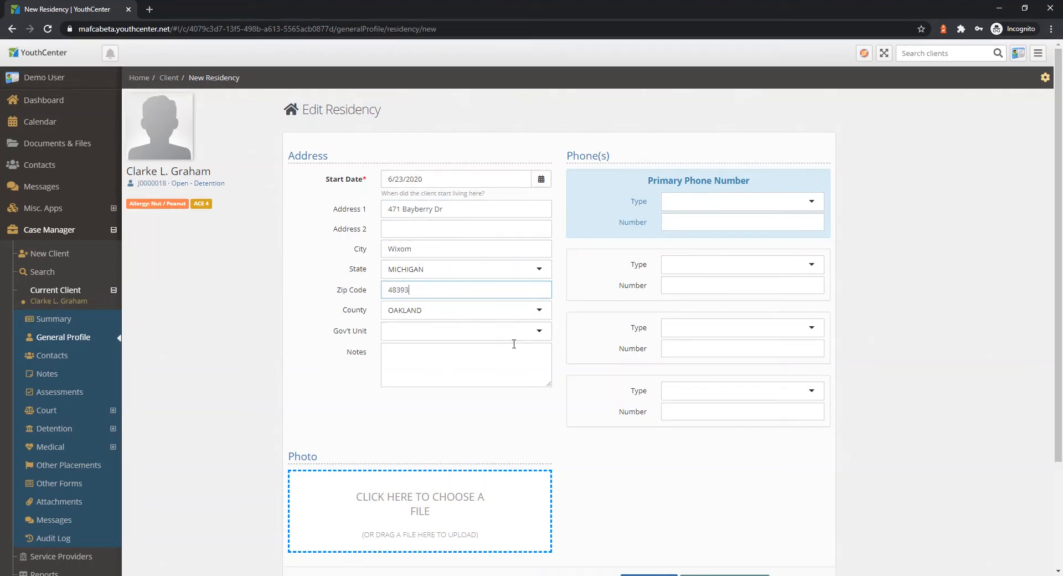
pyautogui.click(458, 367)
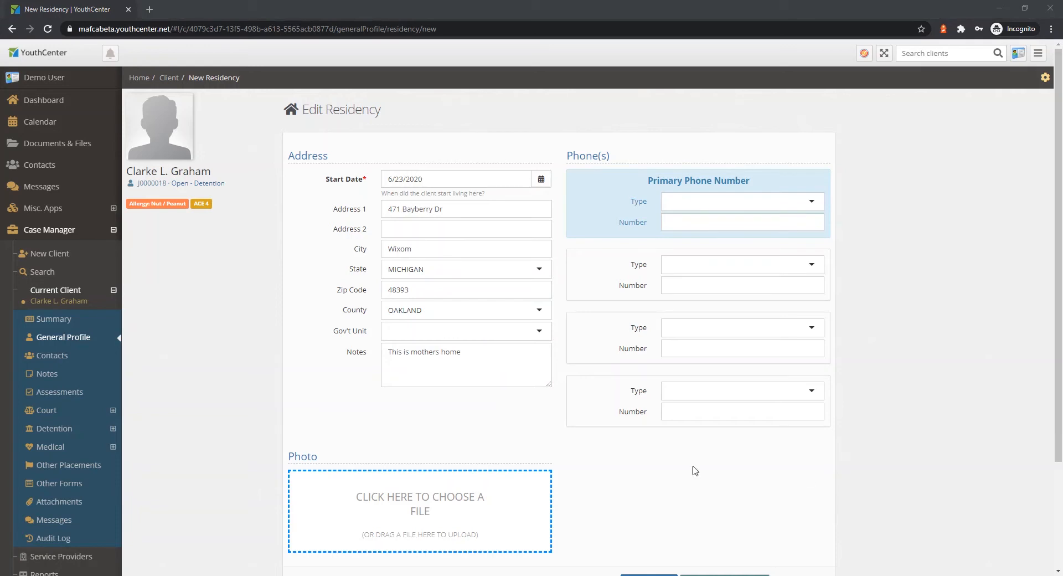
# Enter the client's primary phone number with type Home, and save the residency, continuing to the education page.
pyautogui.click(707, 222)
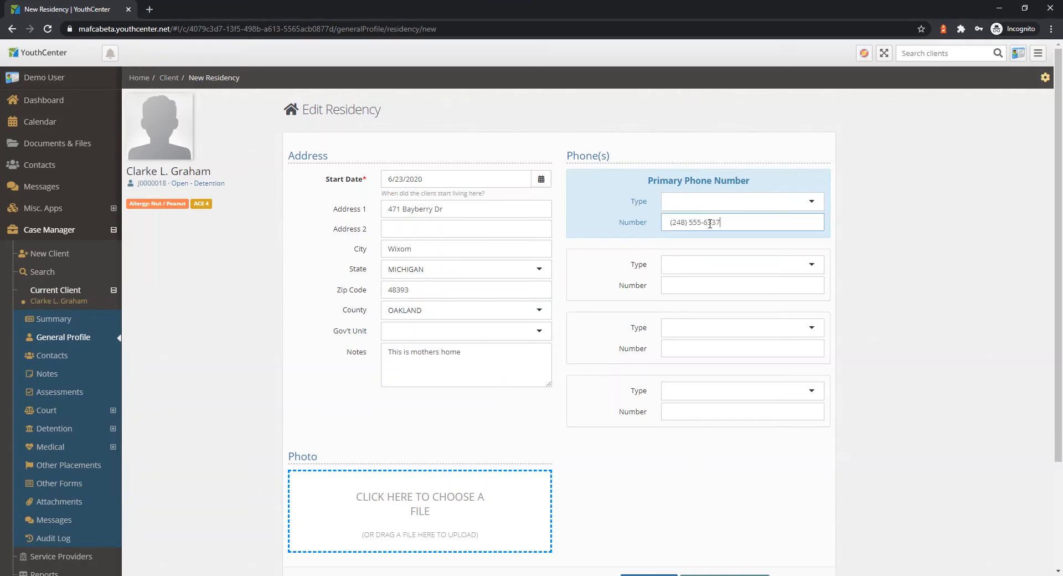
pyautogui.click(725, 204)
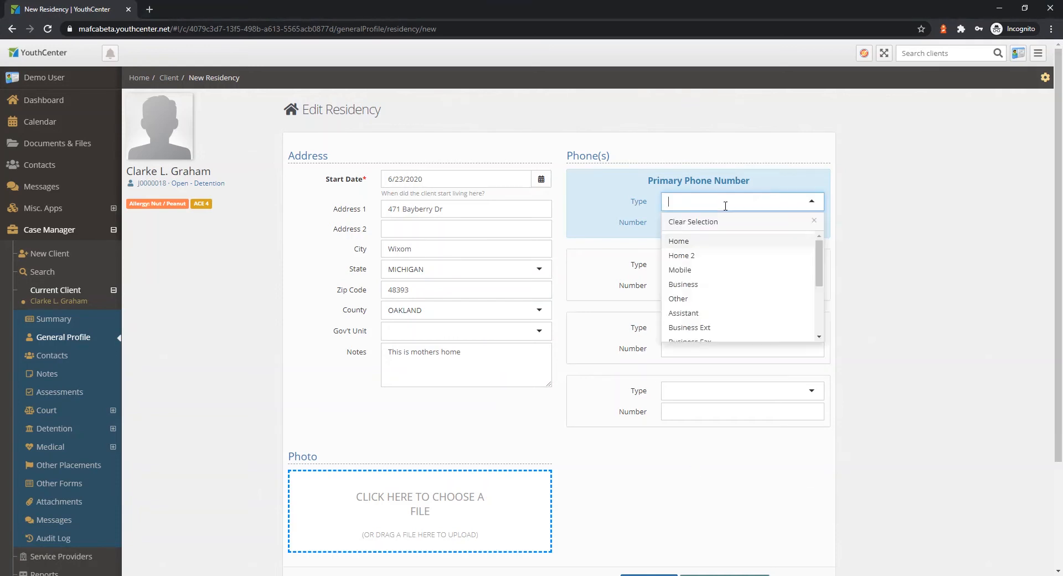
pyautogui.click(692, 241)
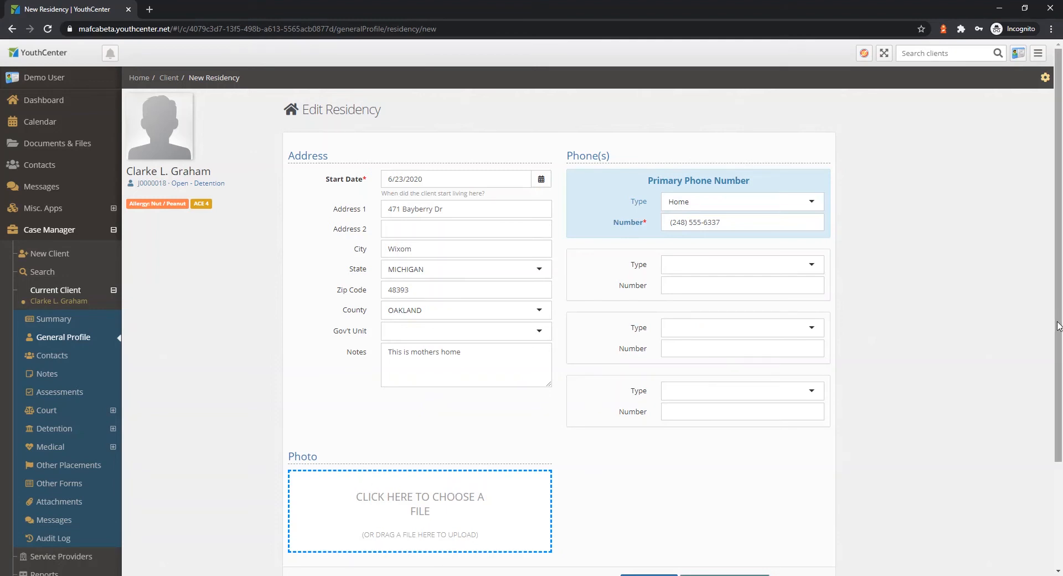
pyautogui.scroll(-3, 1058, 326)
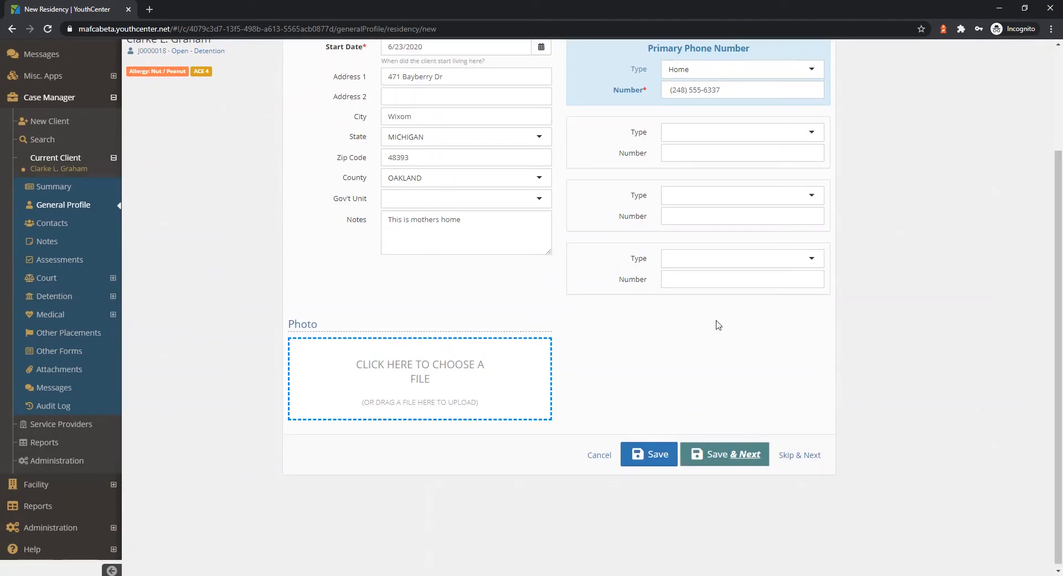
pyautogui.click(735, 459)
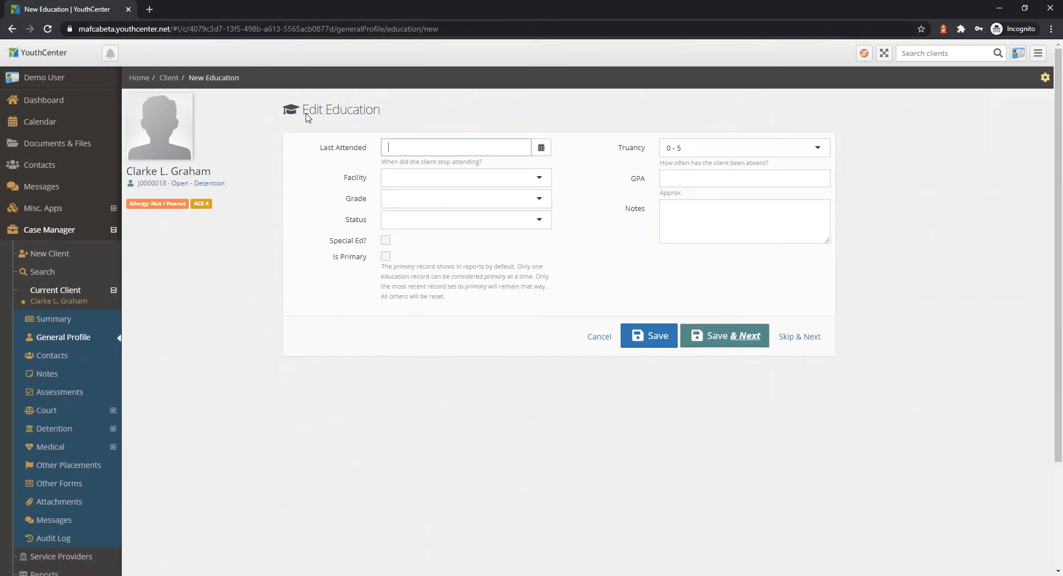
# Set the education facility to Metropolis Middle School, grade to 8th and status to Attending, and mark the record as primary.
pyautogui.click(500, 181)
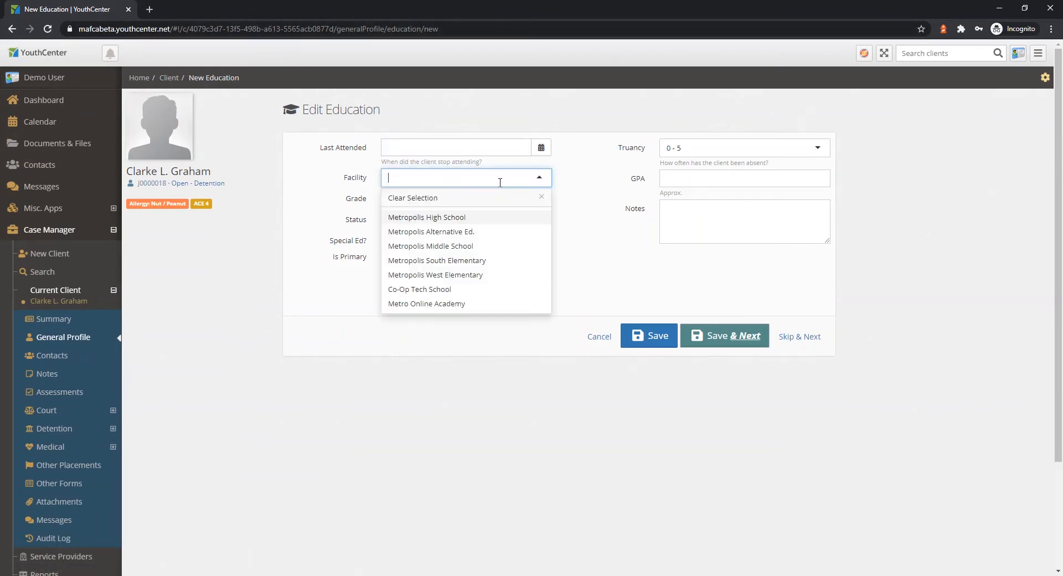
pyautogui.click(459, 245)
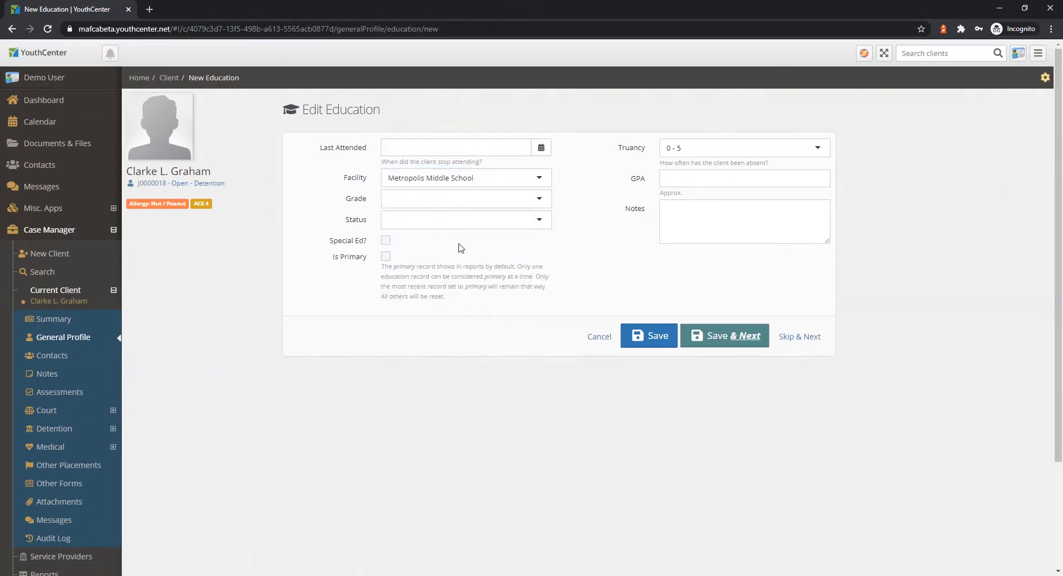
pyautogui.click(427, 202)
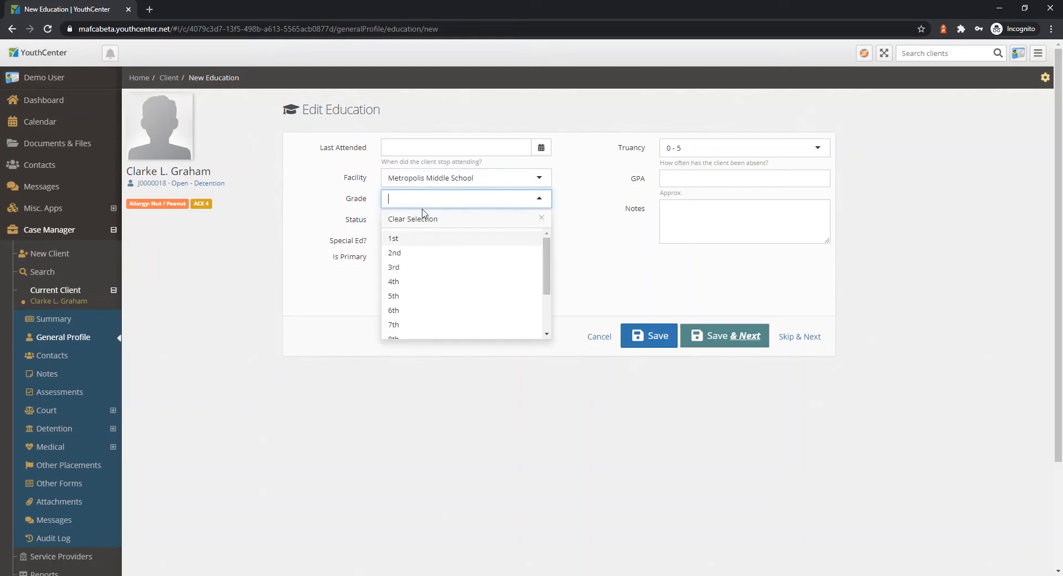
pyautogui.click(425, 339)
pyautogui.click(455, 216)
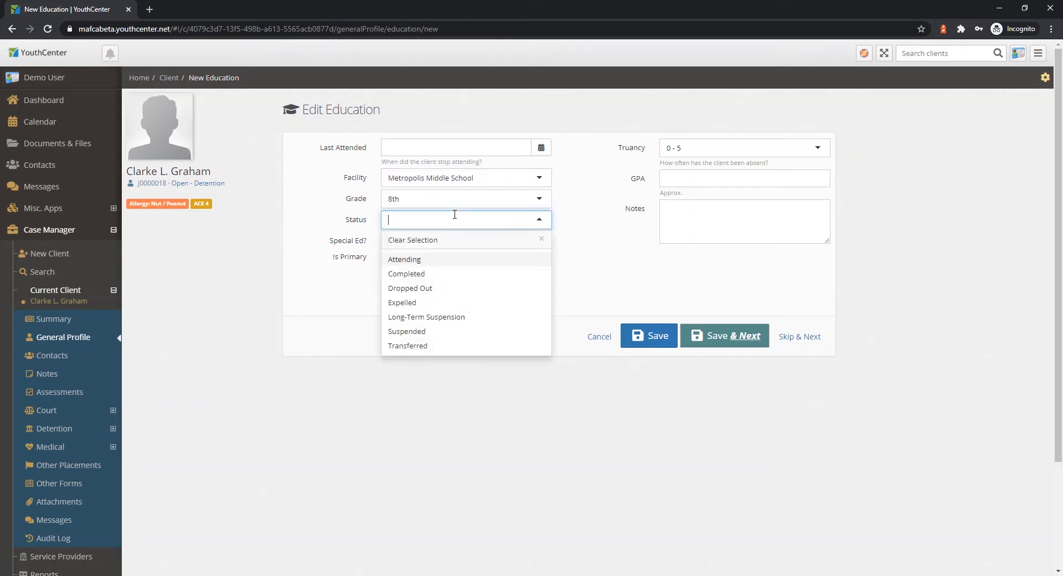
pyautogui.click(415, 260)
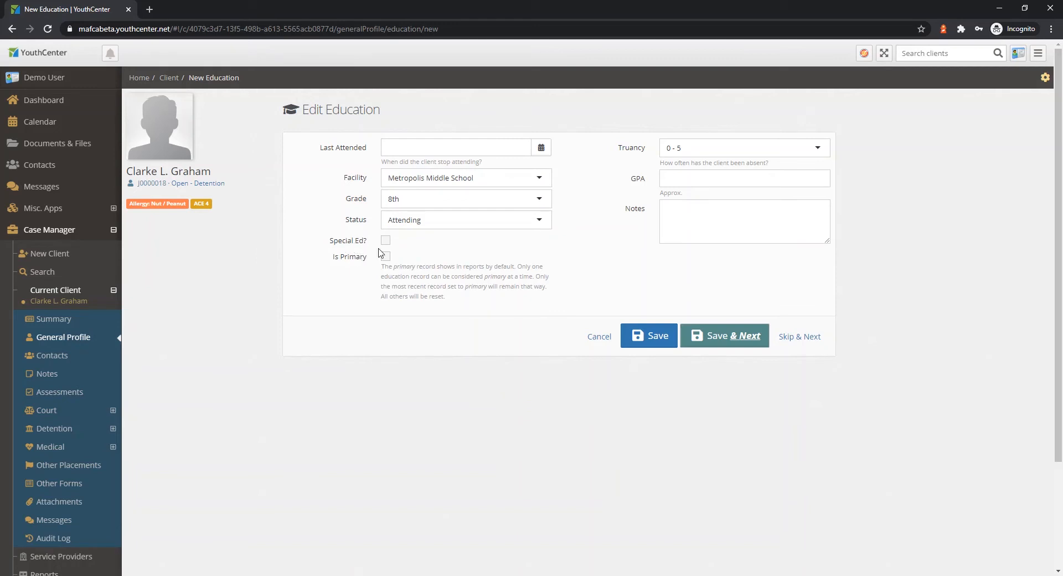
pyautogui.click(385, 256)
# Save the education record without GPA or notes and continue to the relationship page.
pyautogui.click(707, 179)
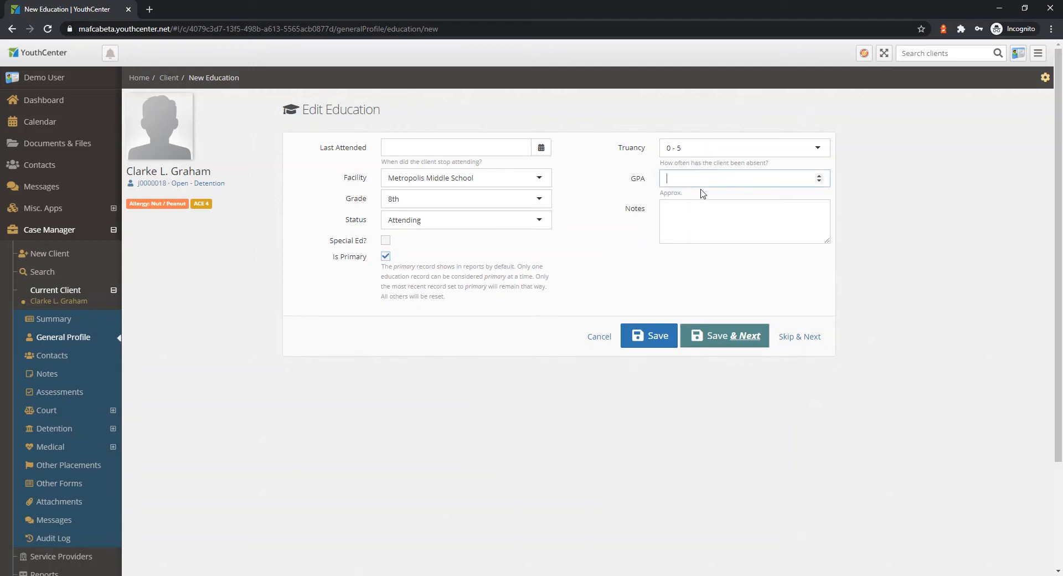
pyautogui.click(693, 217)
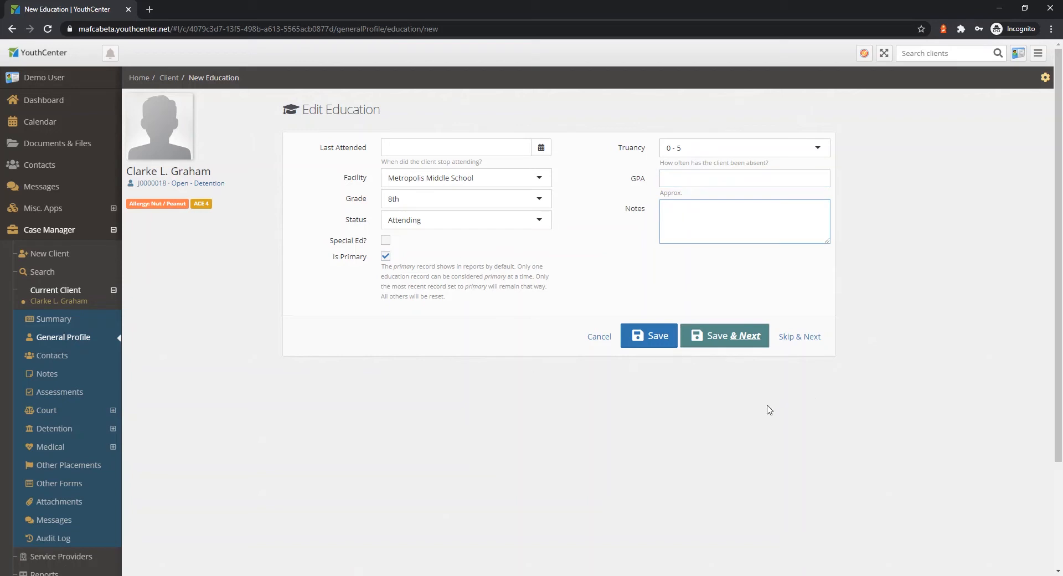
pyautogui.click(719, 336)
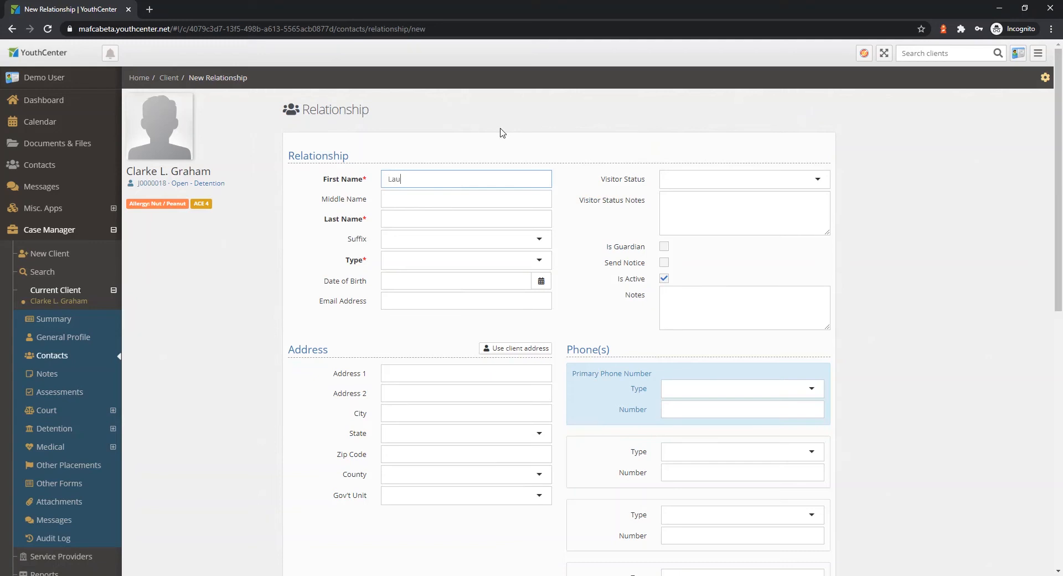
# Enter the related contact's first and last name and set the relationship type to Mother.
pyautogui.press('Tab')
pyautogui.press('Tab')
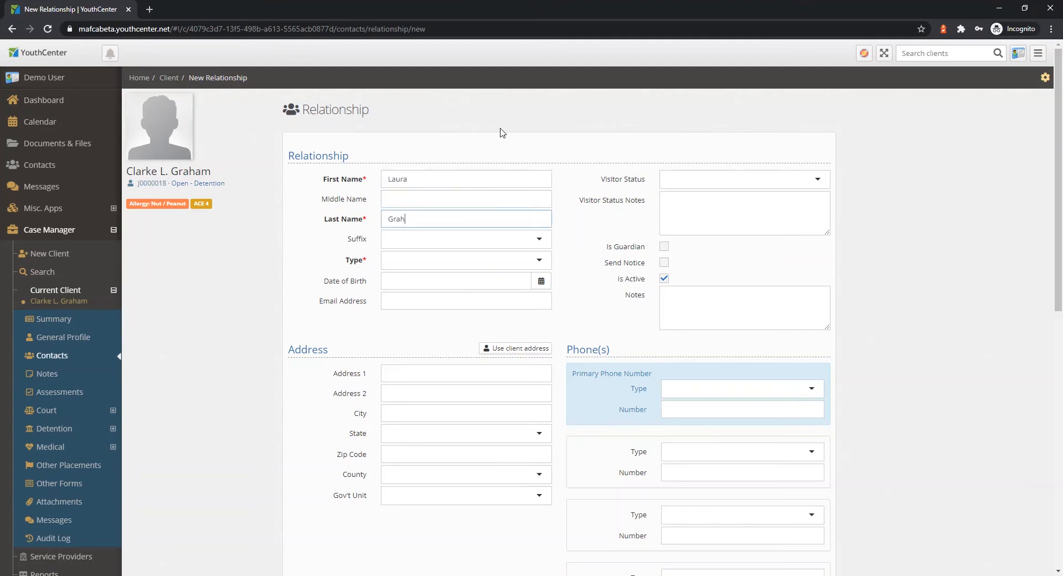
pyautogui.click(501, 263)
pyautogui.click(388, 301)
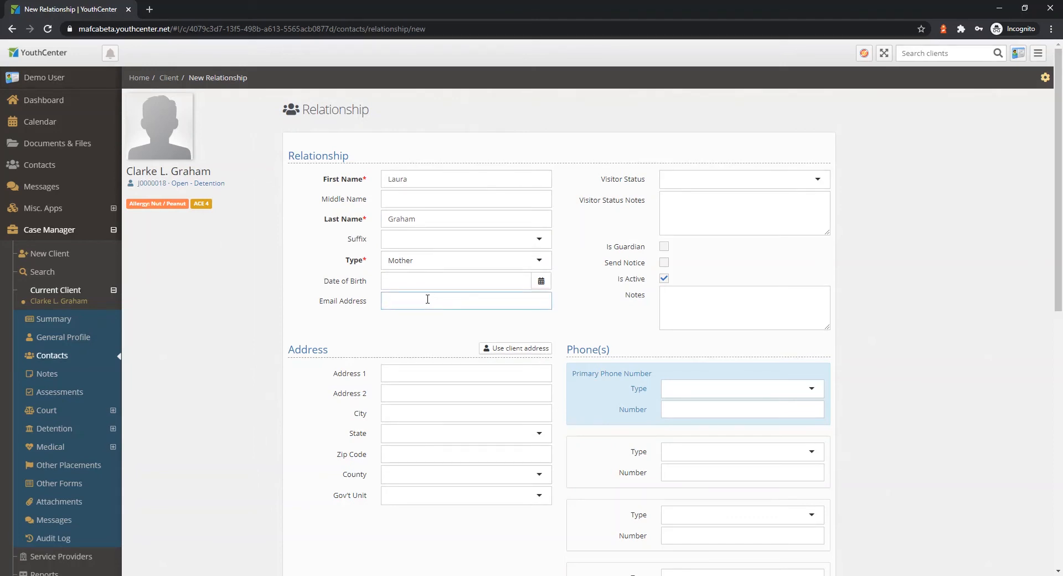
# Set the mother's visitor status to Approved and mark her as guardian.
pyautogui.click(750, 179)
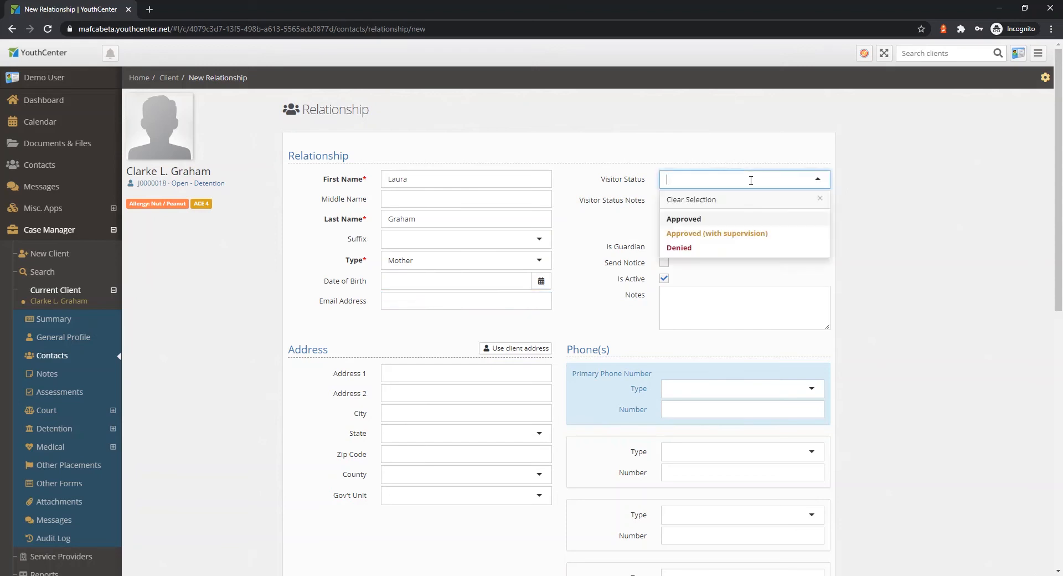
pyautogui.click(694, 219)
pyautogui.click(695, 209)
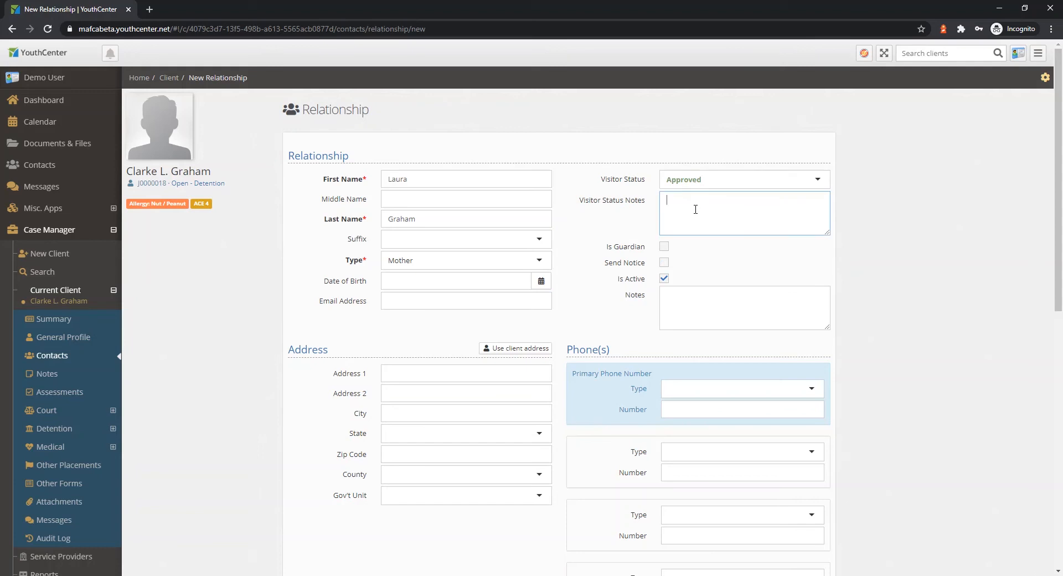
pyautogui.click(663, 246)
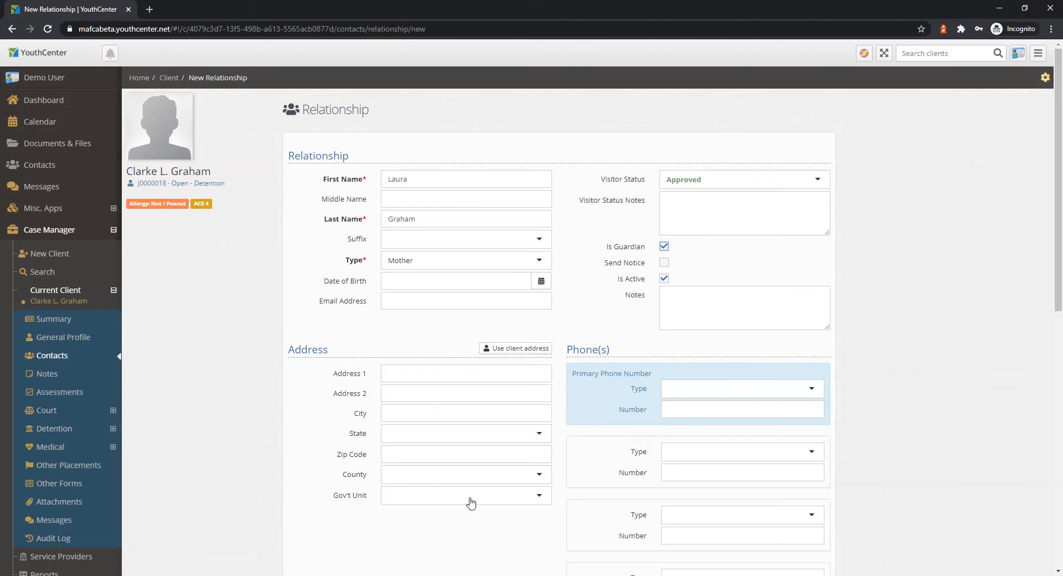
# Fill in the mother's address by reusing the client's address.
pyautogui.click(523, 349)
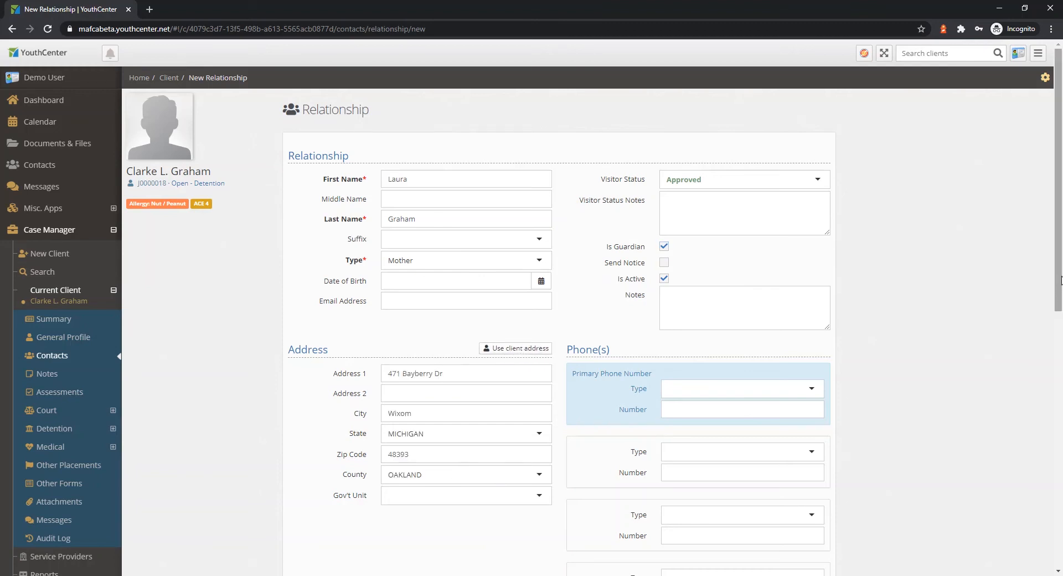
pyautogui.moveTo(1056, 275); pyautogui.dragTo(1055, 319)
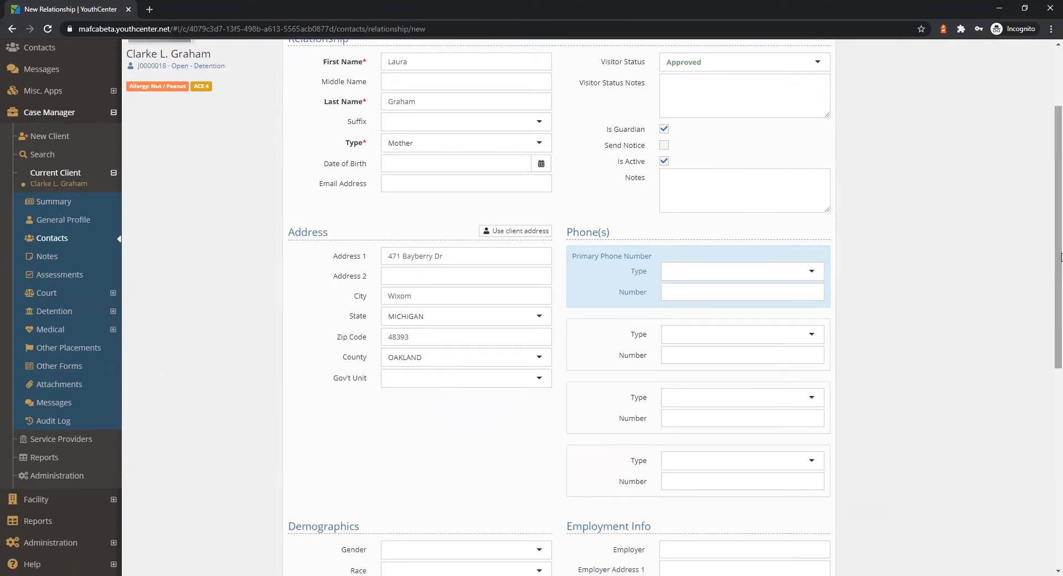
pyautogui.moveTo(1058, 258); pyautogui.dragTo(1035, 446)
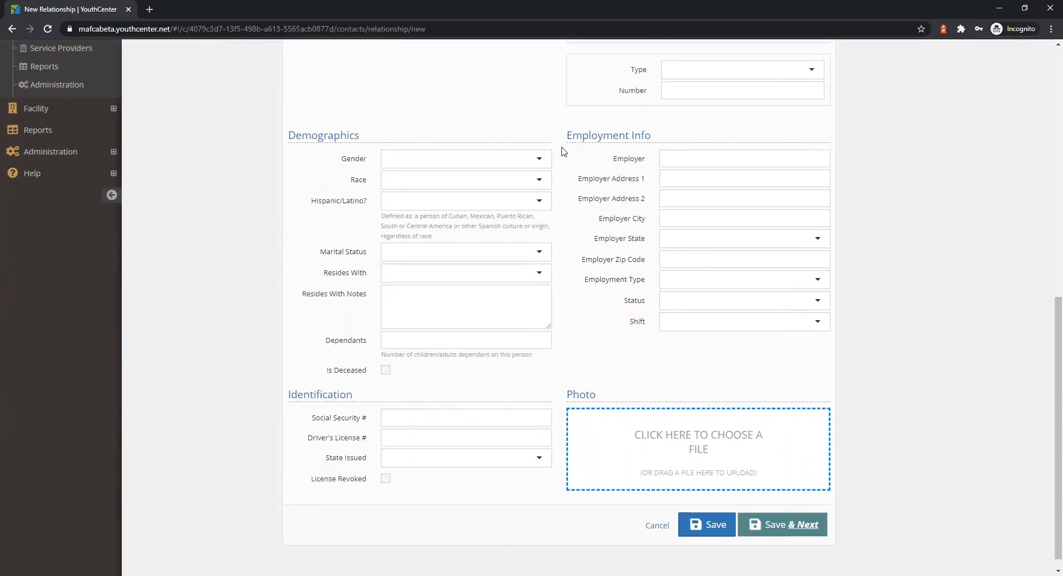
# Save the mother's relationship record with the remaining optional fields blank and continue to the client summary.
pyautogui.scroll(-1, 541, 150)
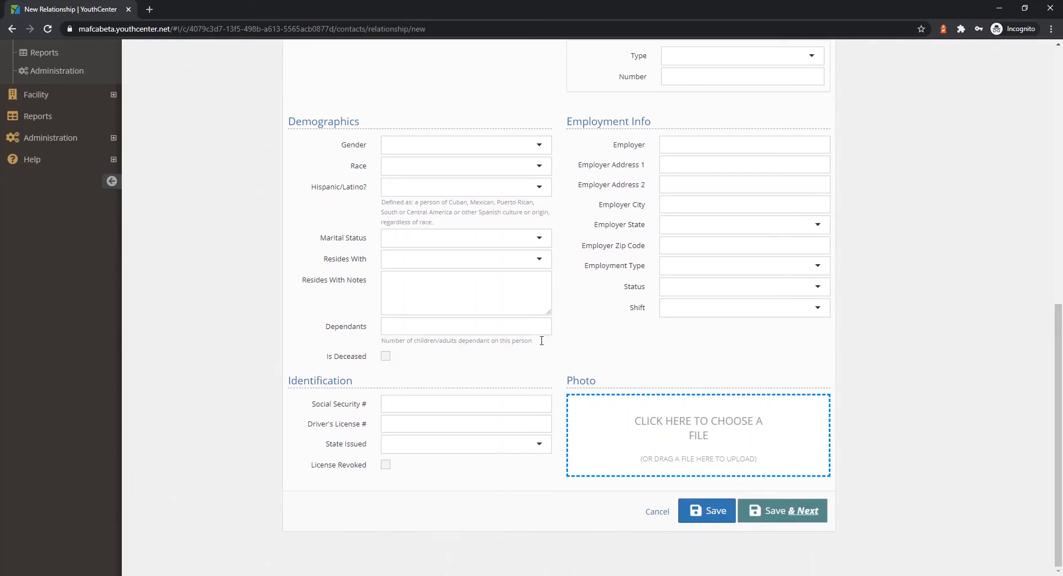
pyautogui.click(790, 516)
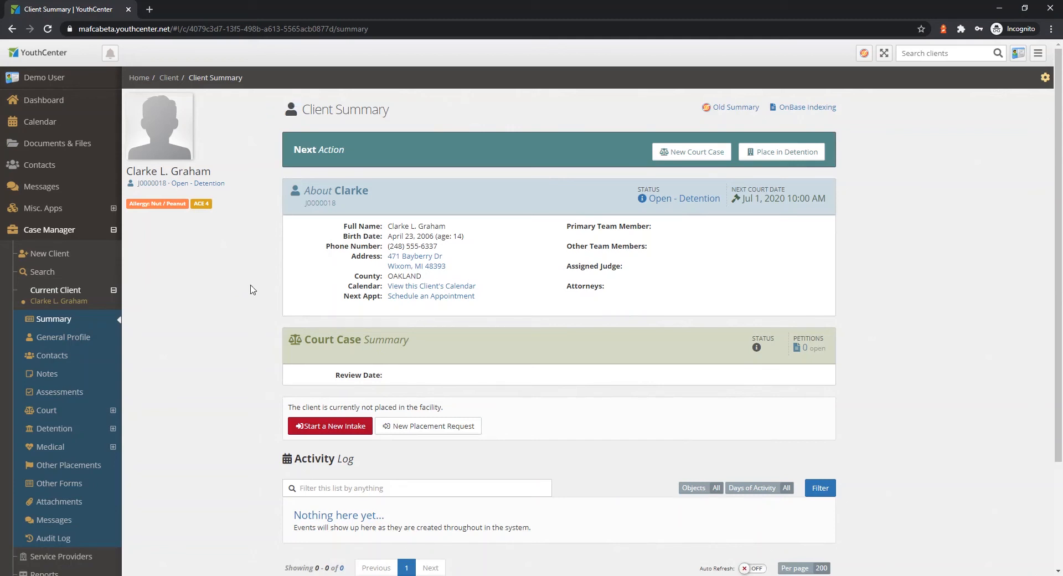
pyautogui.scroll(-1, 229, 435)
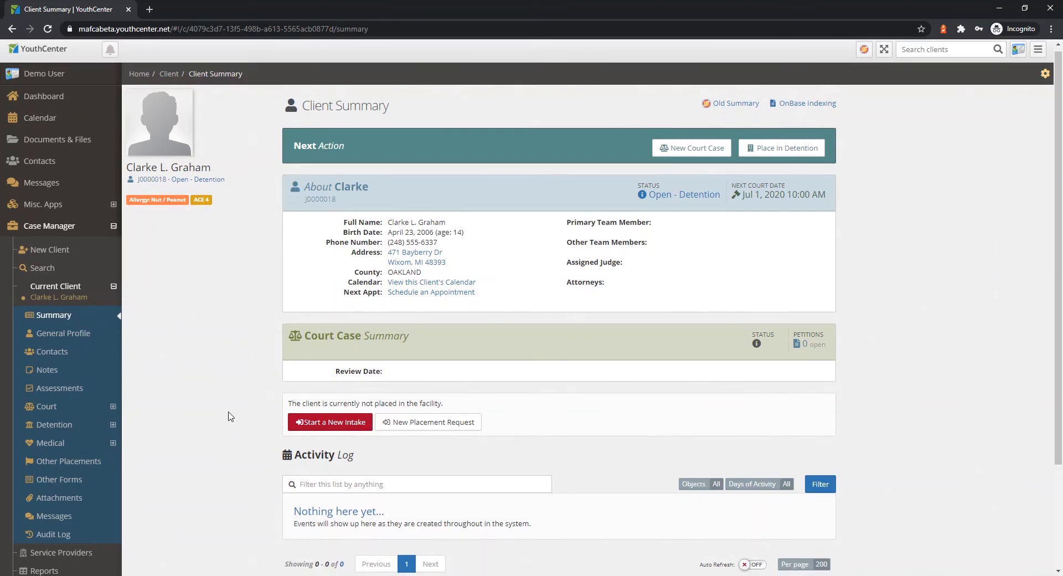
# Add a new mugshot from the client's general profile and set its picture type to Front.
pyautogui.click(54, 335)
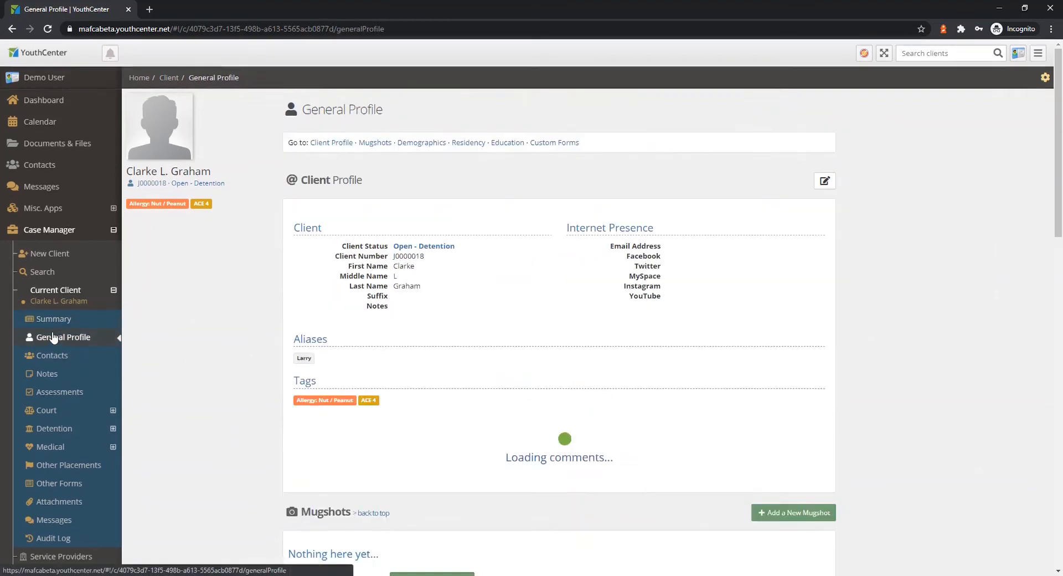
pyautogui.scroll(-1, 271, 411)
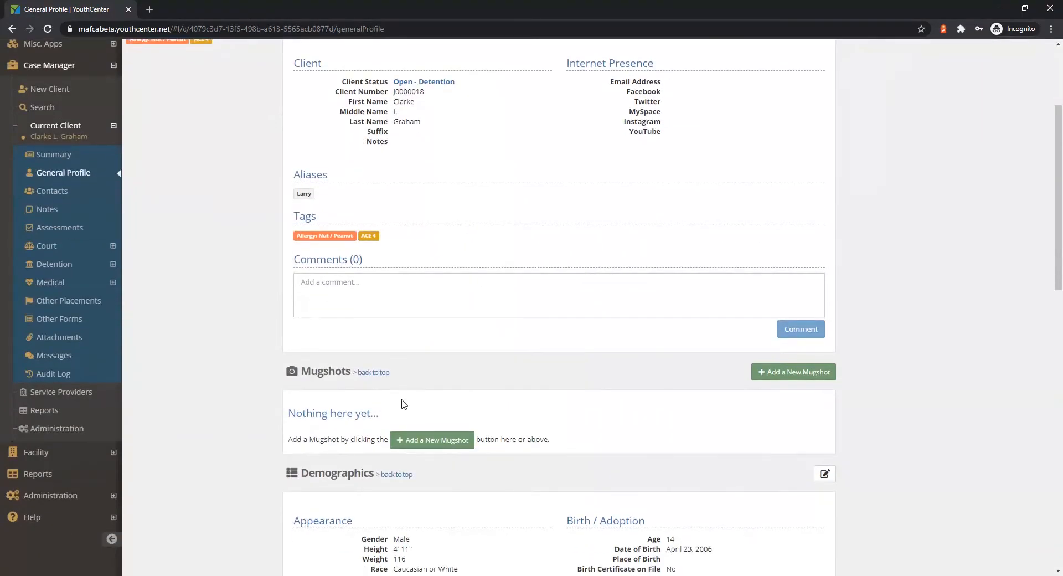
pyautogui.click(428, 440)
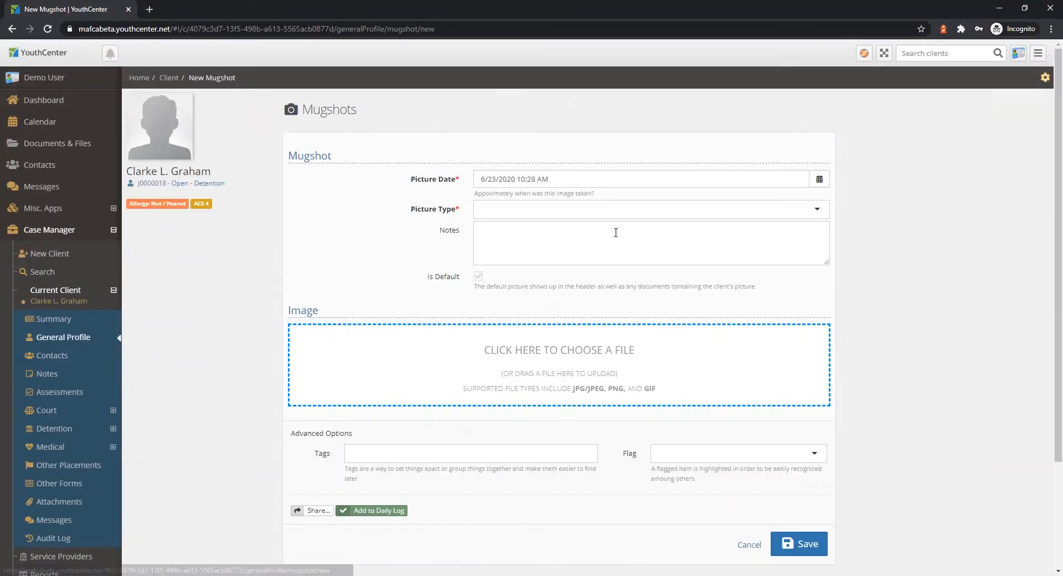
pyautogui.click(641, 210)
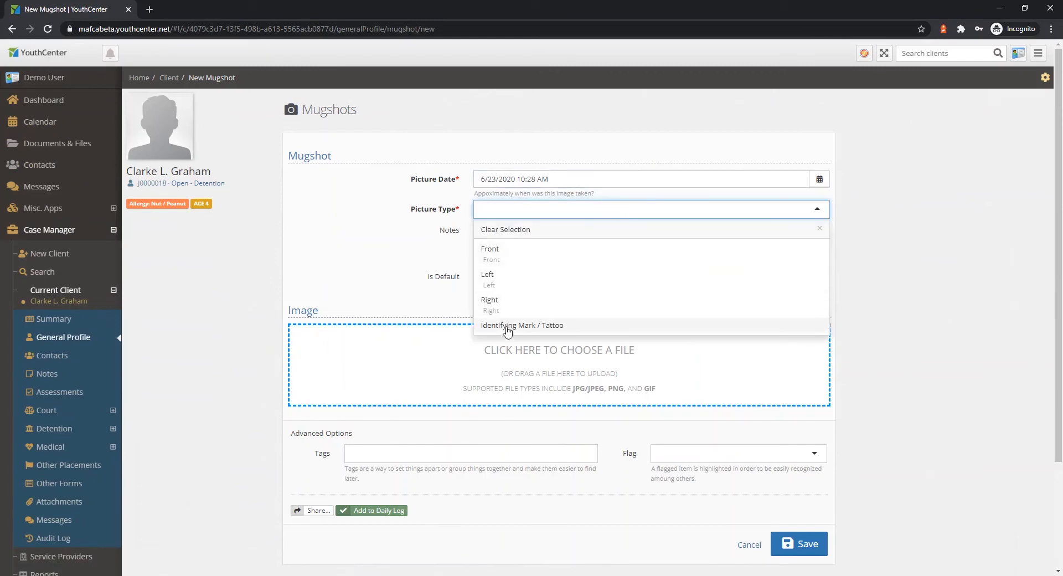
pyautogui.click(511, 252)
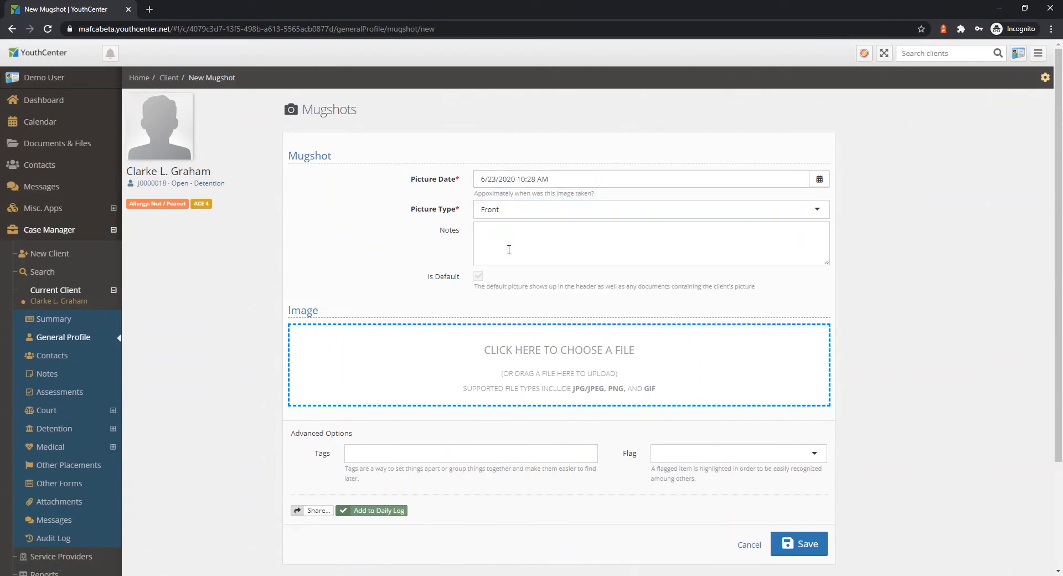
# Upload the image file "clarke" from the Clarke folder as the mugshot and save it.
pyautogui.moveTo(177, 124)
pyautogui.click(570, 354)
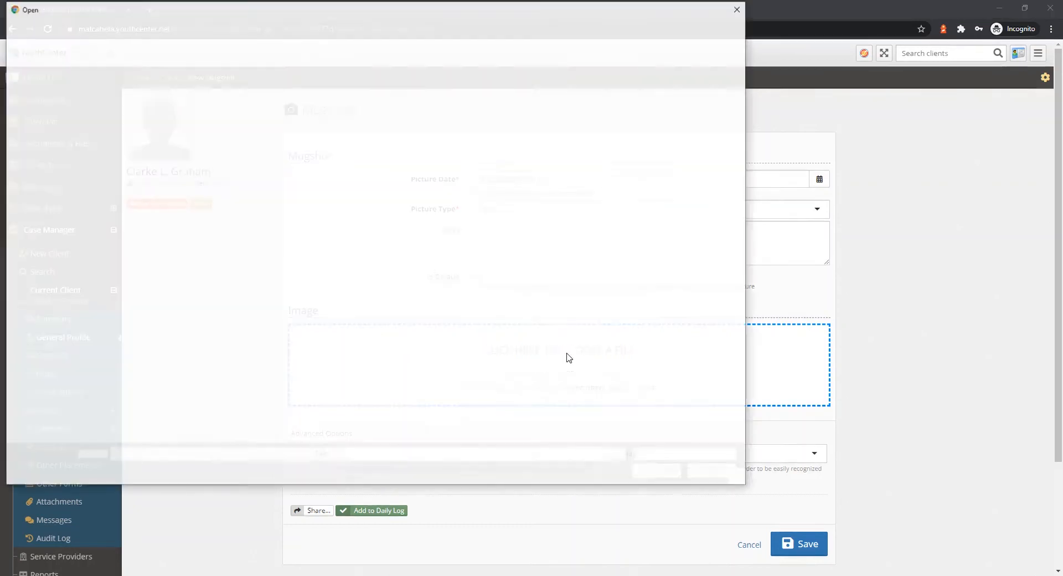
pyautogui.click(127, 90)
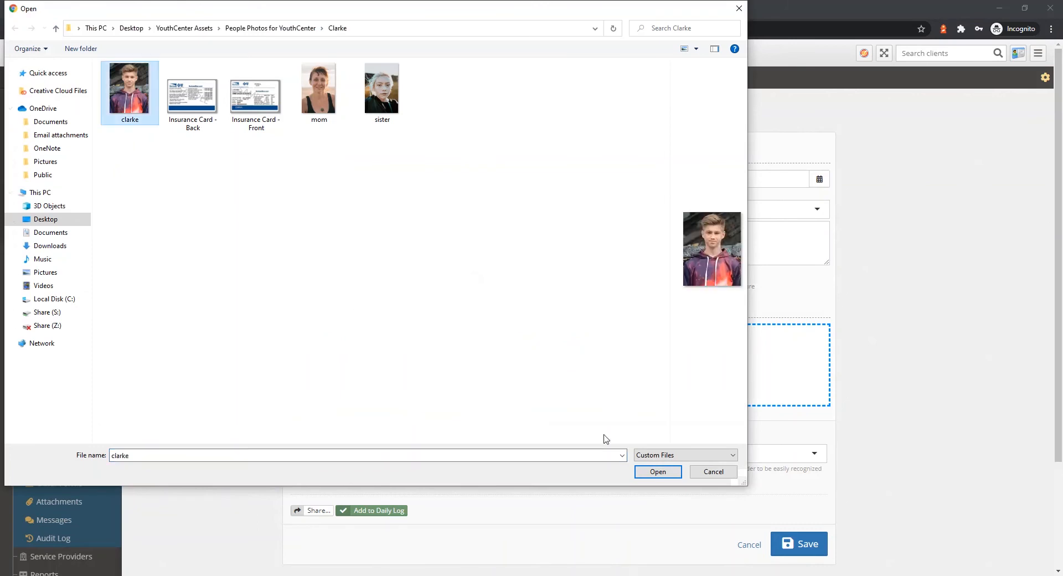
pyautogui.click(654, 470)
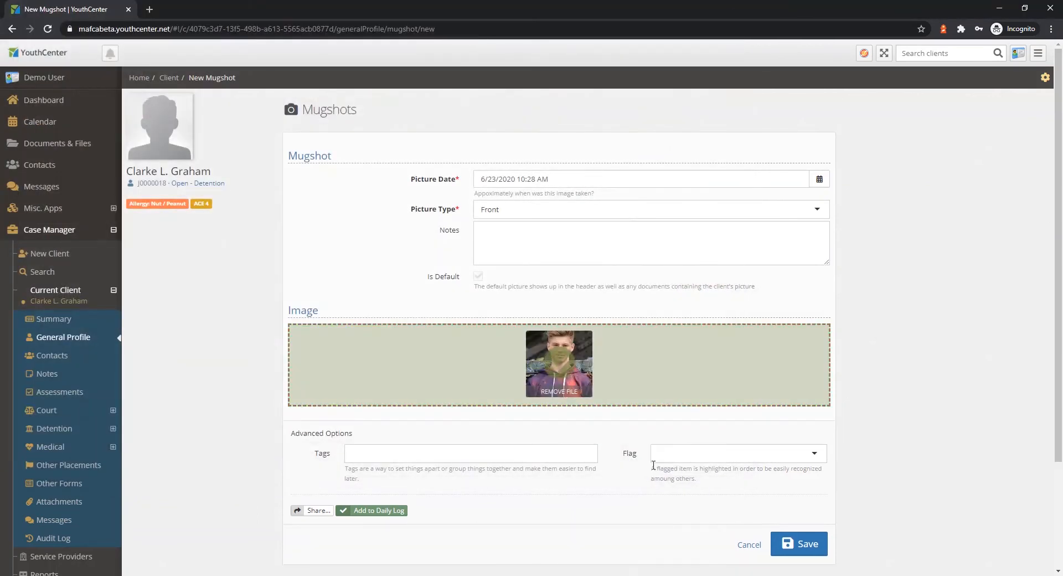
pyautogui.click(799, 544)
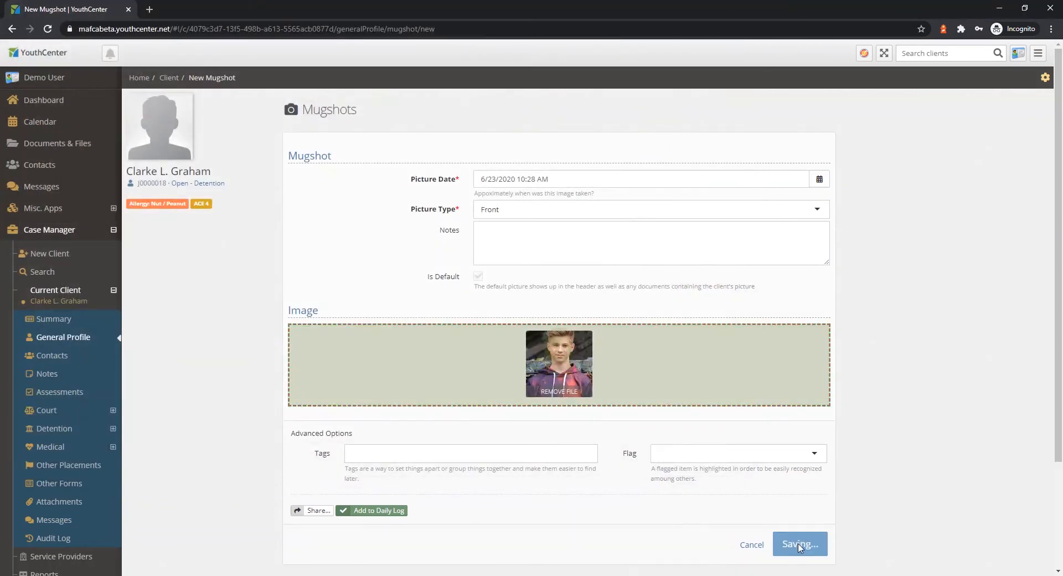
pyautogui.moveTo(231, 157)
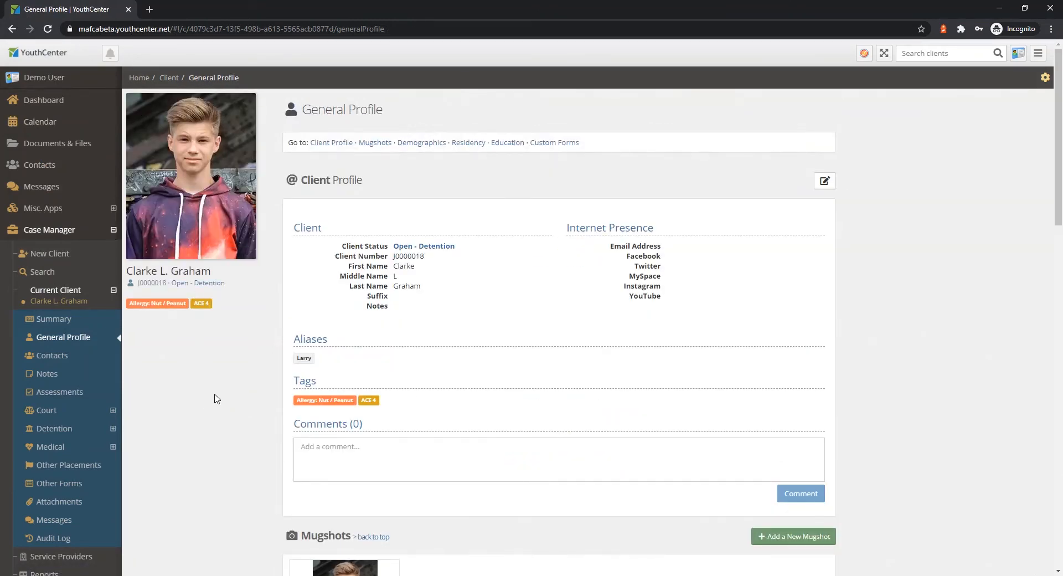
# Start a new intake from the client's detention facility placements and set its duration to 90.
pyautogui.scroll(-1, 216, 395)
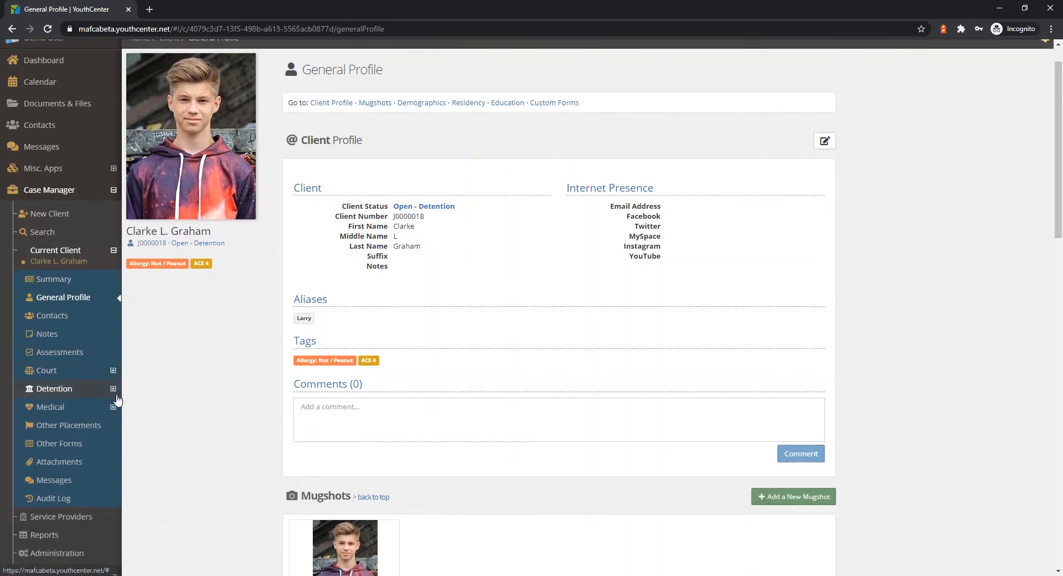
pyautogui.click(113, 389)
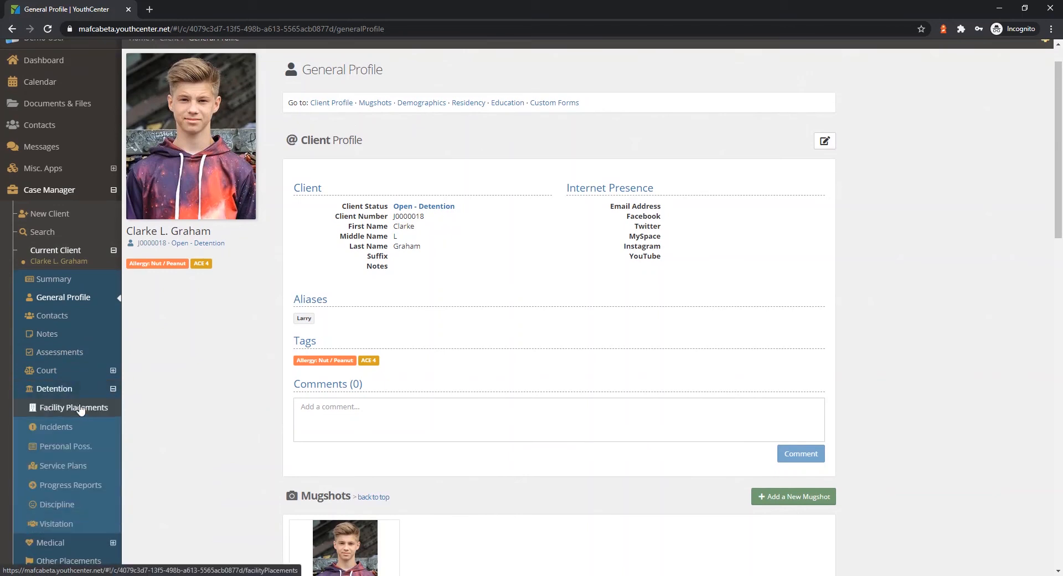
pyautogui.click(78, 408)
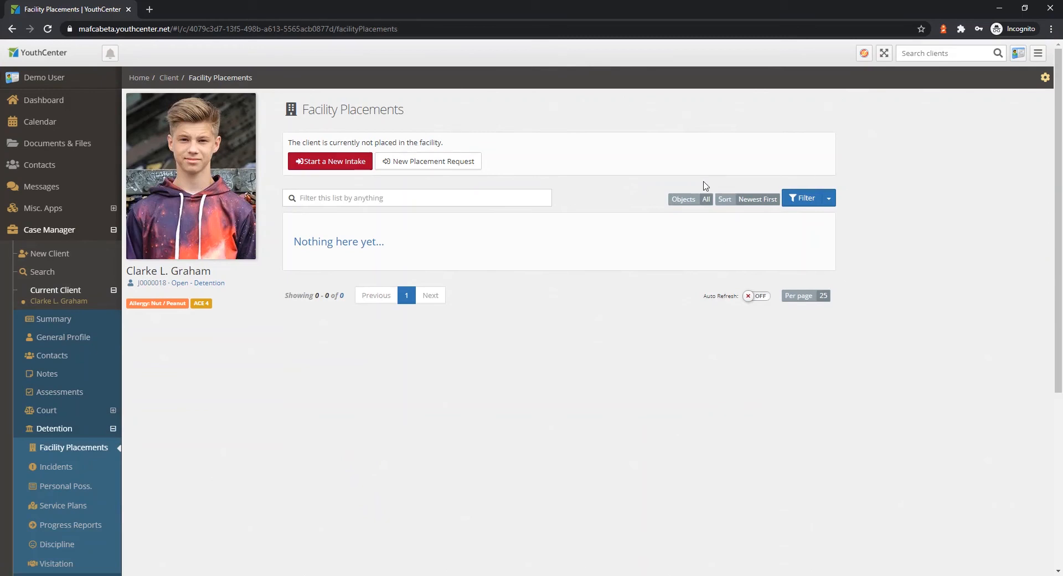
pyautogui.click(315, 163)
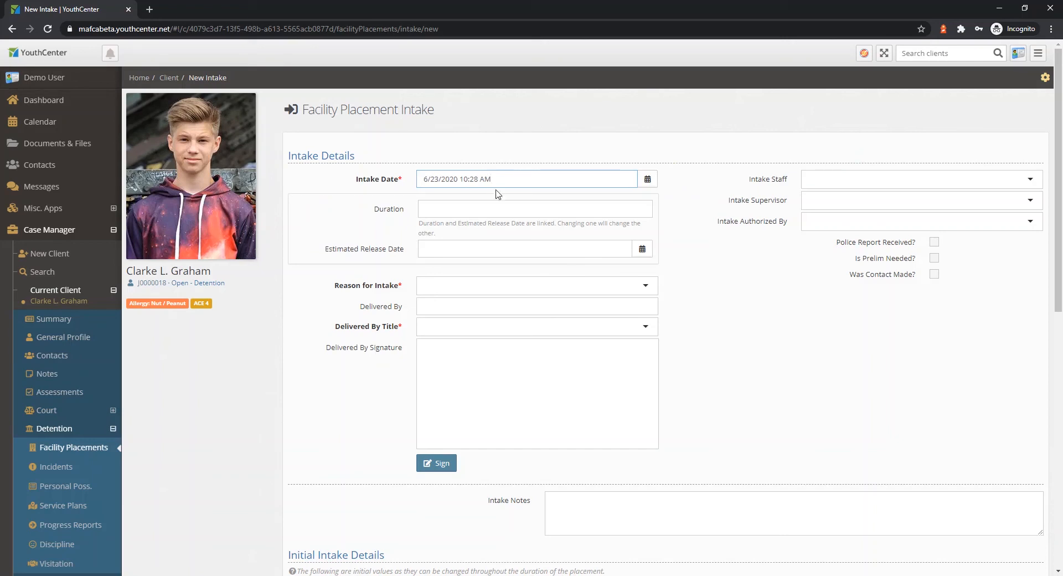
pyautogui.click(484, 210)
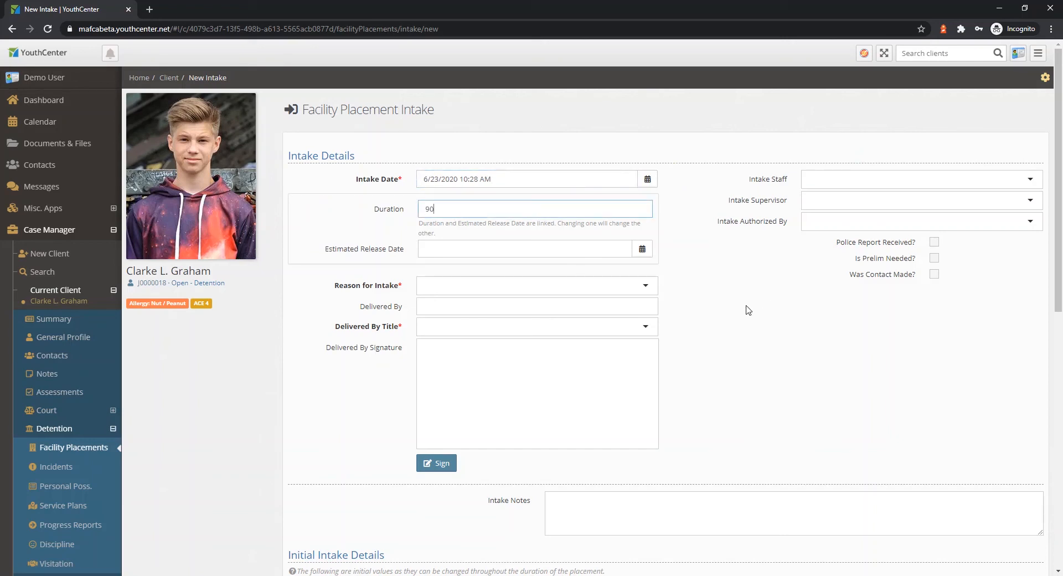
pyautogui.click(744, 281)
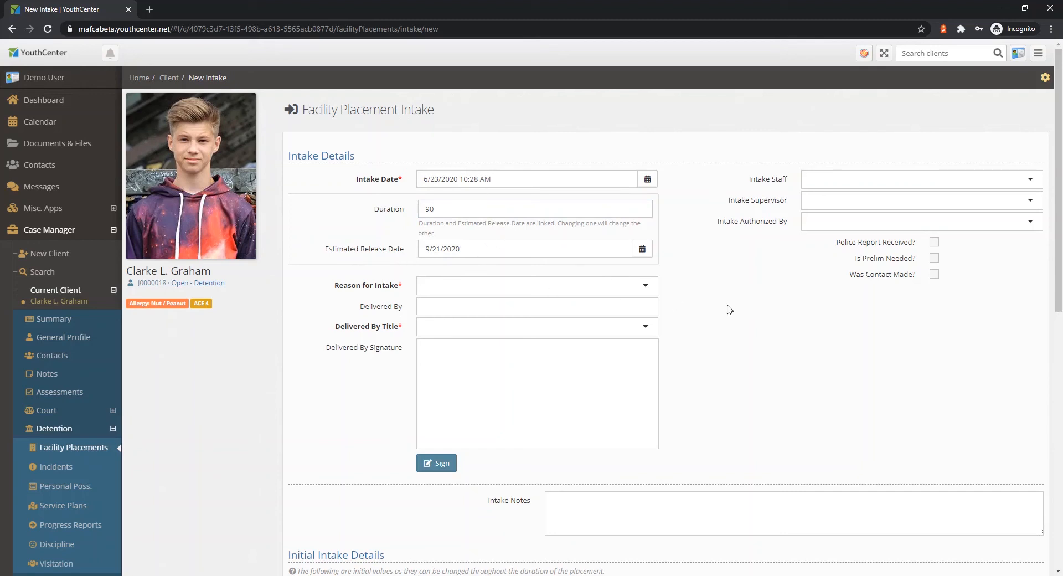
# Set the intake reason to Court Order, enter the delivering officer's name and choose Probation Officer as their title.
pyautogui.click(467, 292)
pyautogui.click(459, 323)
pyautogui.click(492, 309)
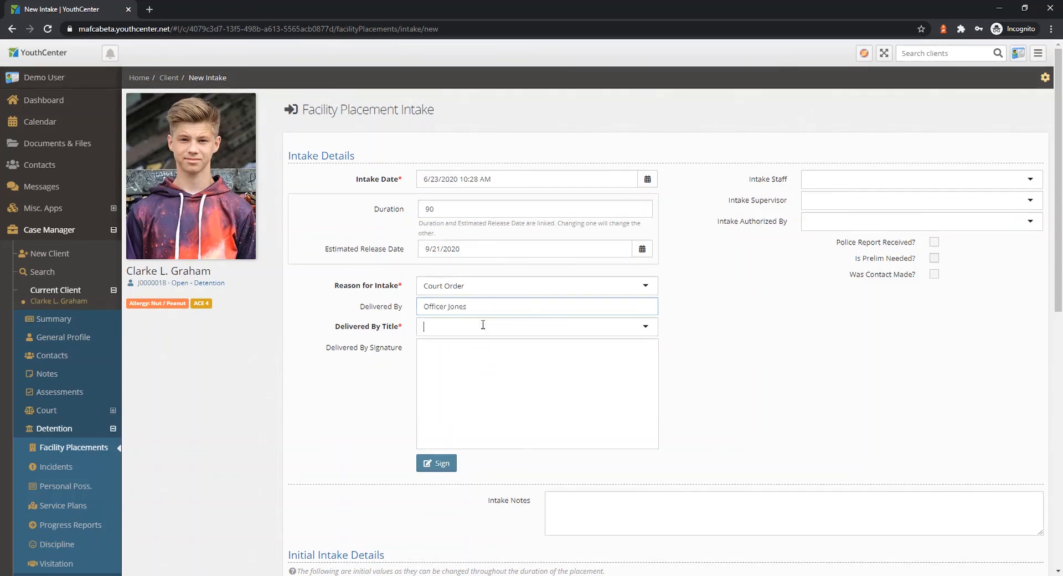
pyautogui.click(482, 327)
pyautogui.click(460, 381)
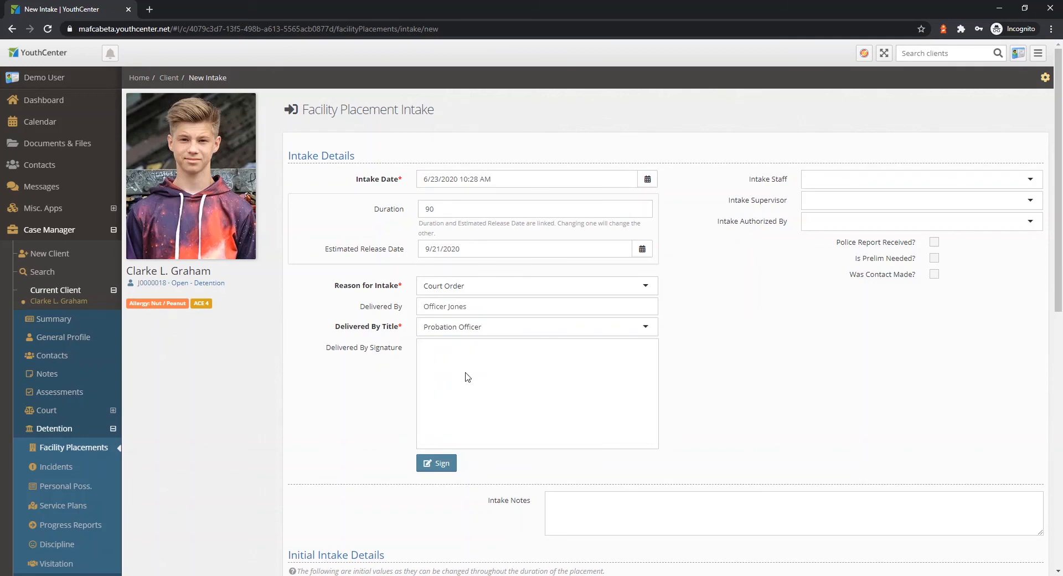
# Draw the delivering officer's signature on the intake form and accept it.
pyautogui.click(428, 462)
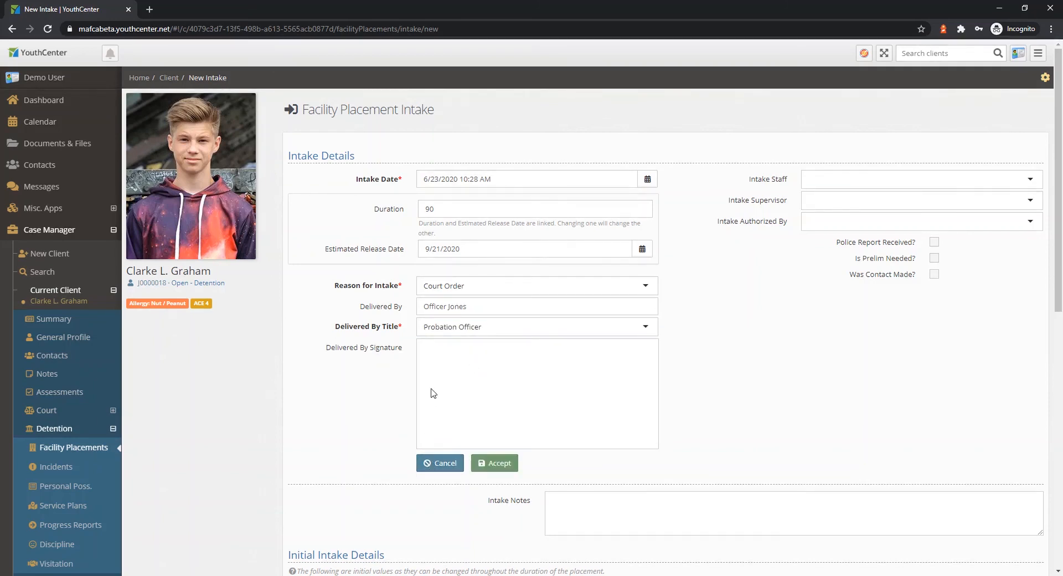
pyautogui.moveTo(432, 379)
pyautogui.mouseDown()
pyautogui.moveTo(435, 421)
pyautogui.moveTo(526, 422)
pyautogui.moveTo(643, 392)
pyautogui.mouseUp()
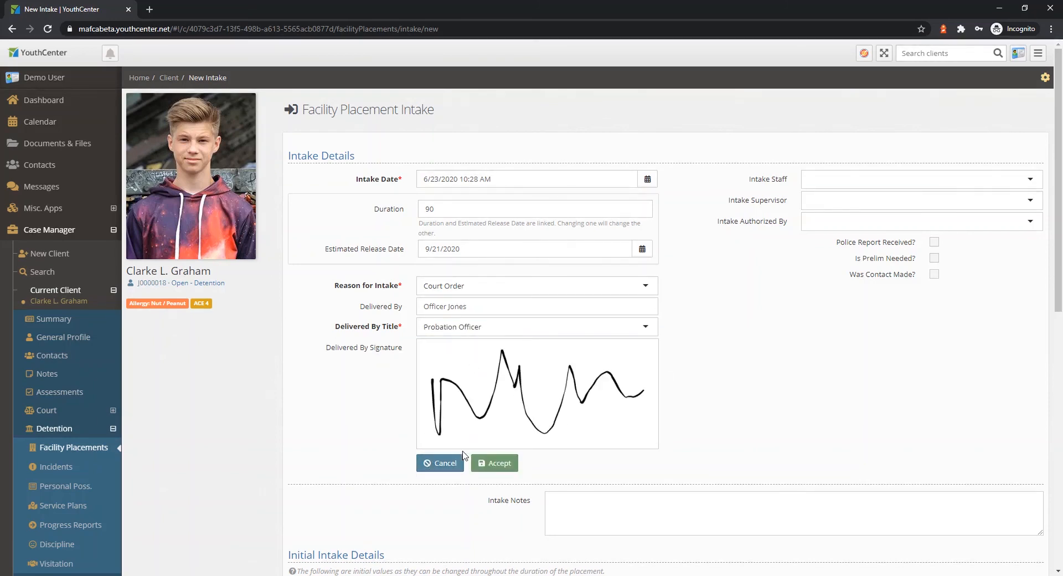
pyautogui.click(508, 464)
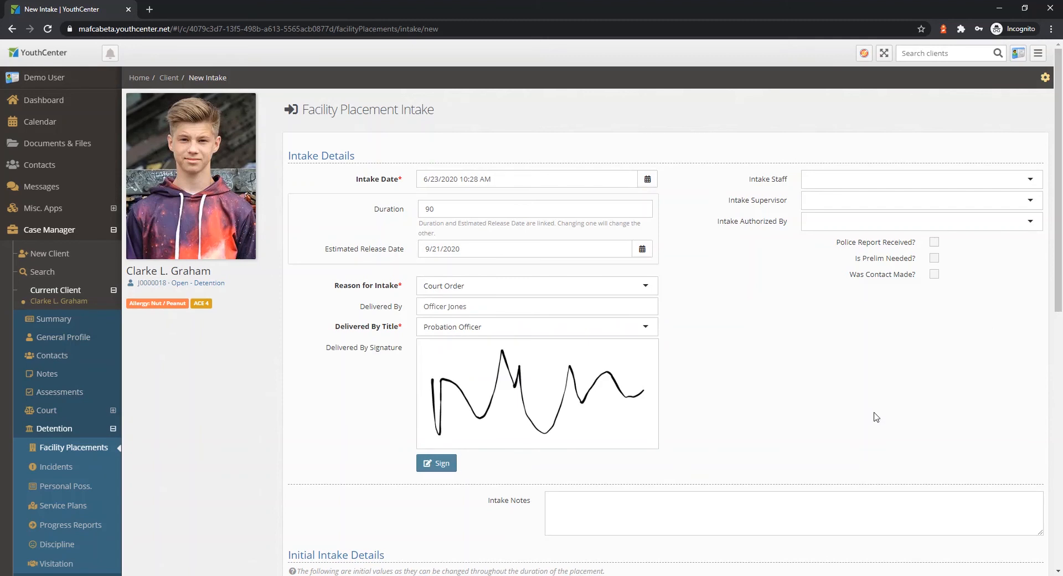
# Set the intake staff to Demo User and select the same staff member as intake supervisor and authorizer.
pyautogui.click(906, 184)
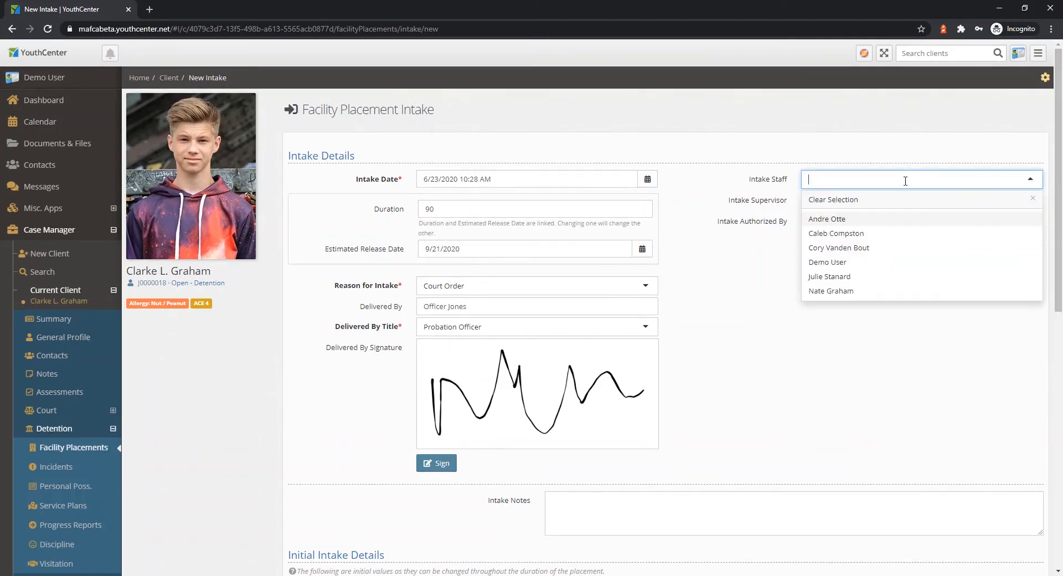
pyautogui.click(846, 262)
pyautogui.click(845, 200)
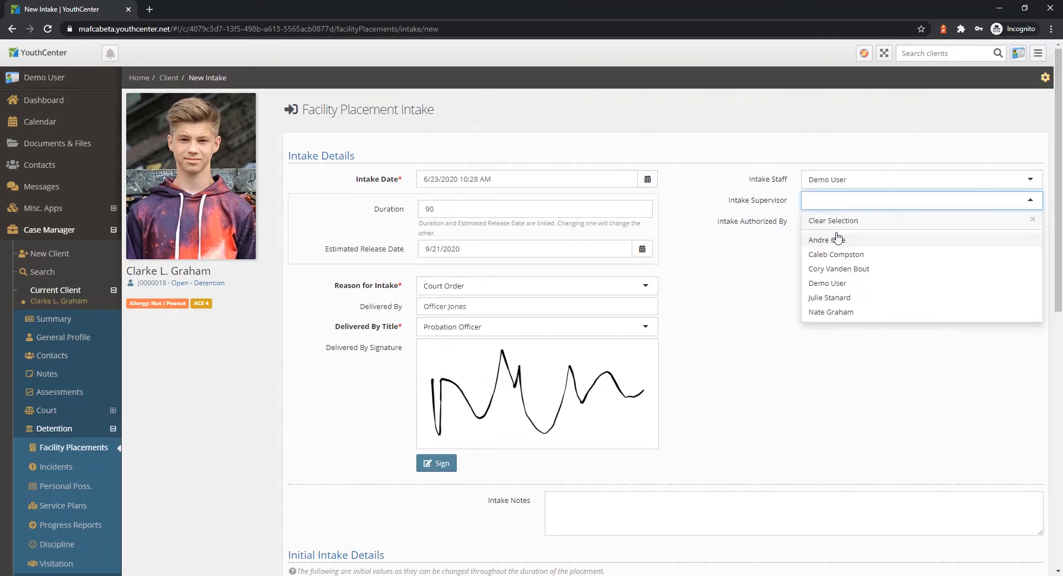
pyautogui.click(837, 256)
pyautogui.click(846, 222)
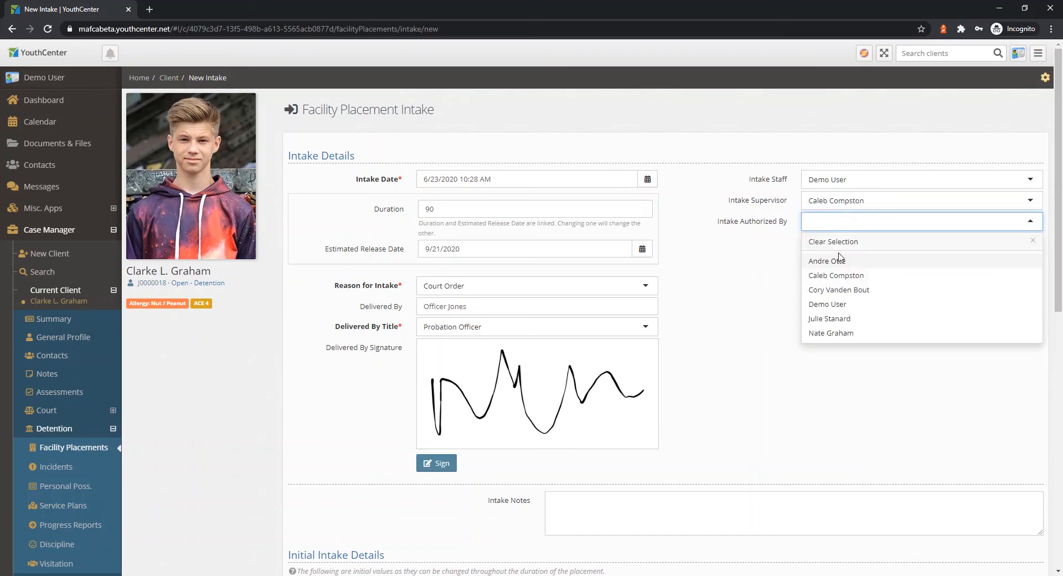
pyautogui.click(839, 275)
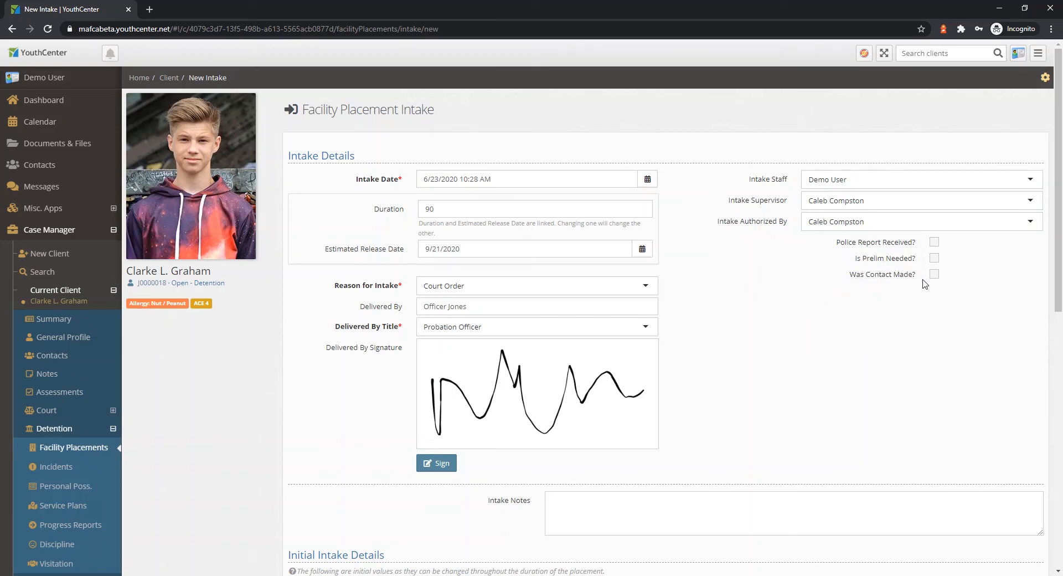
# Assign the client to facility room A - 100 in the initial intake details, leaving the intake notes blank.
pyautogui.scroll(-3, 773, 341)
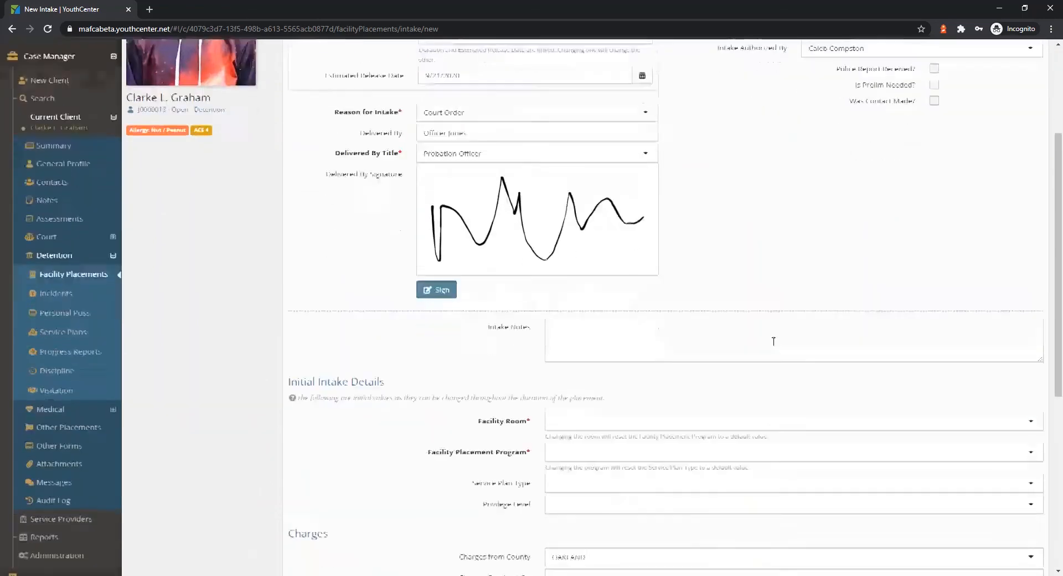
pyautogui.click(609, 325)
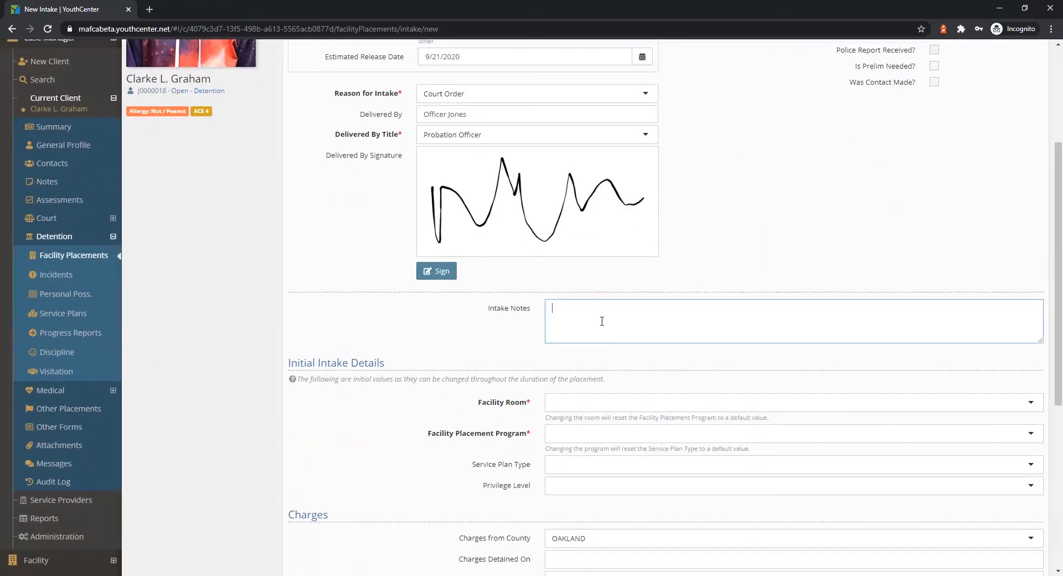
pyautogui.scroll(-3, 602, 319)
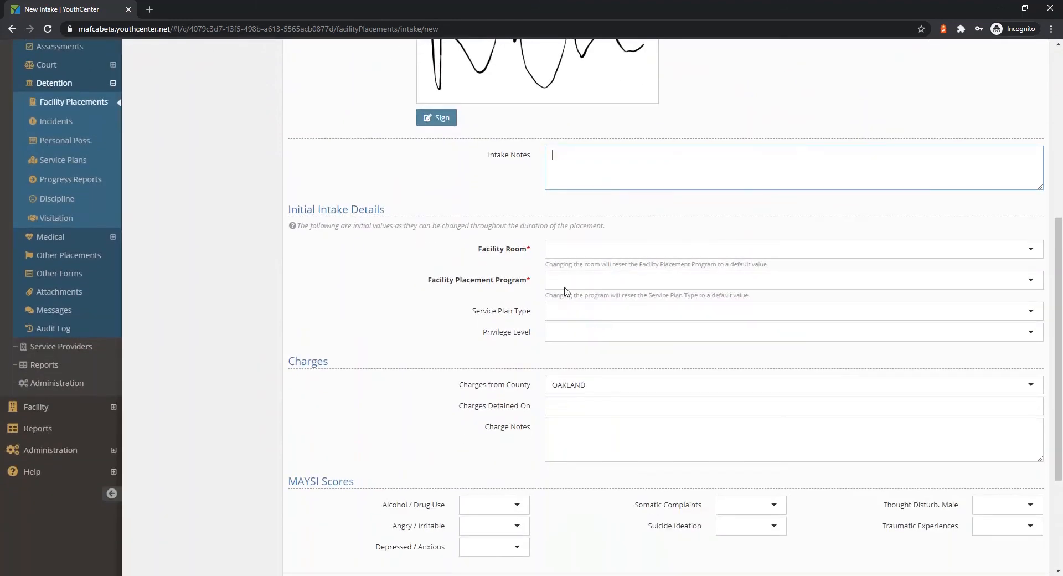
pyautogui.click(643, 250)
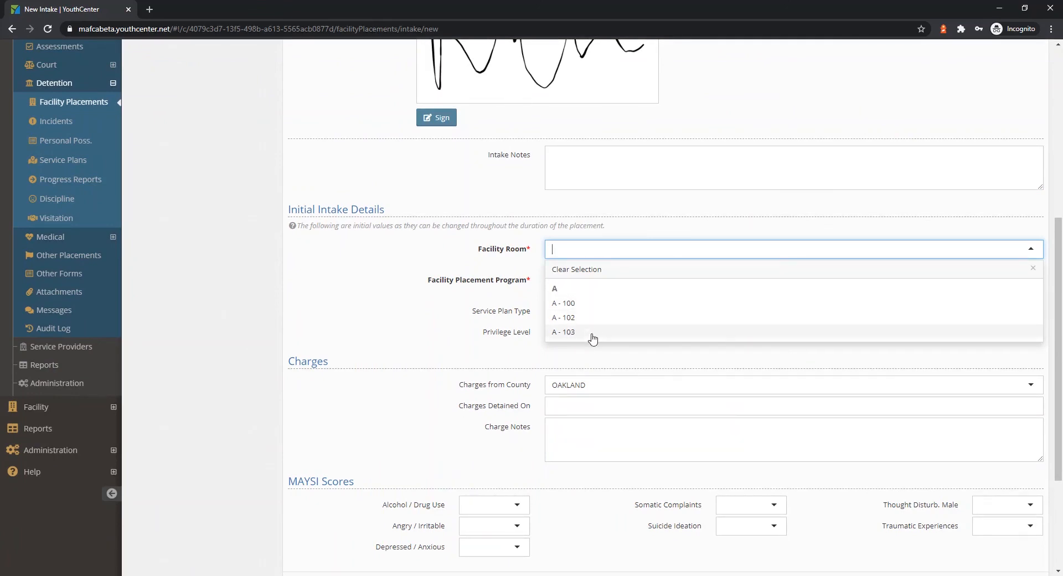
pyautogui.click(590, 303)
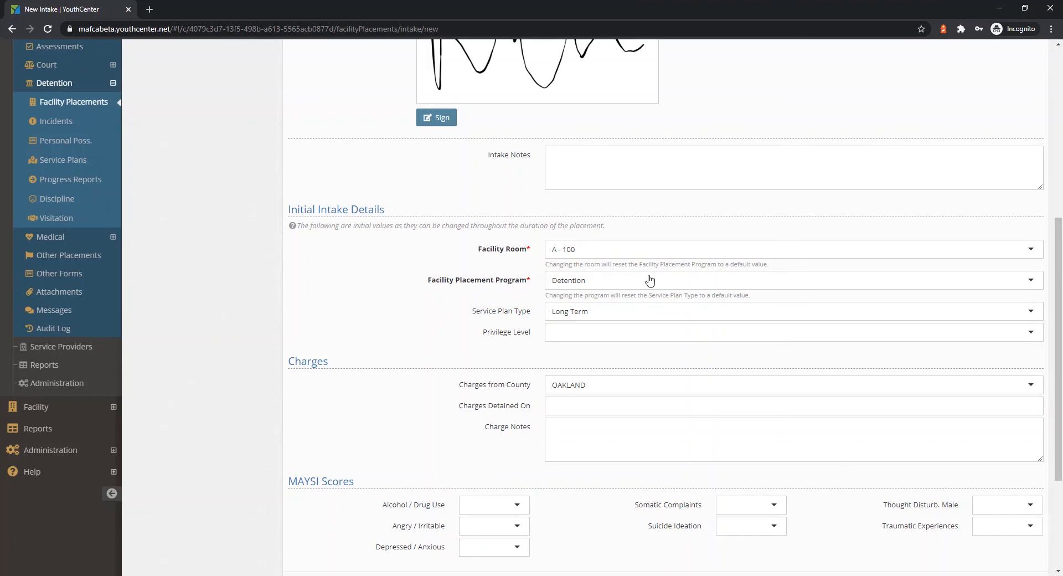
# Review the service plan type options, keep Long Term, and set the privilege level to Peer Group.
pyautogui.click(596, 313)
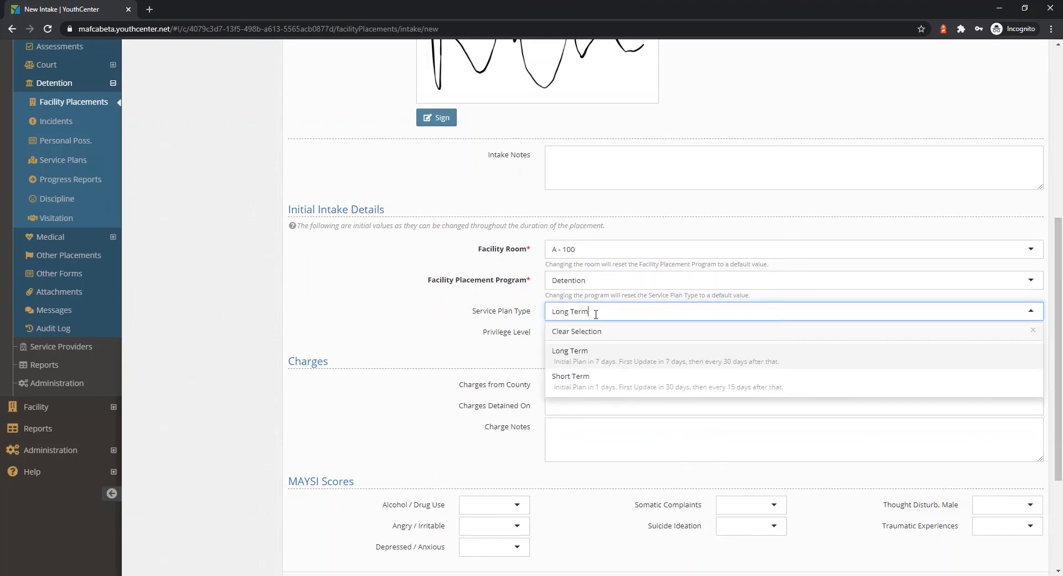
pyautogui.click(495, 299)
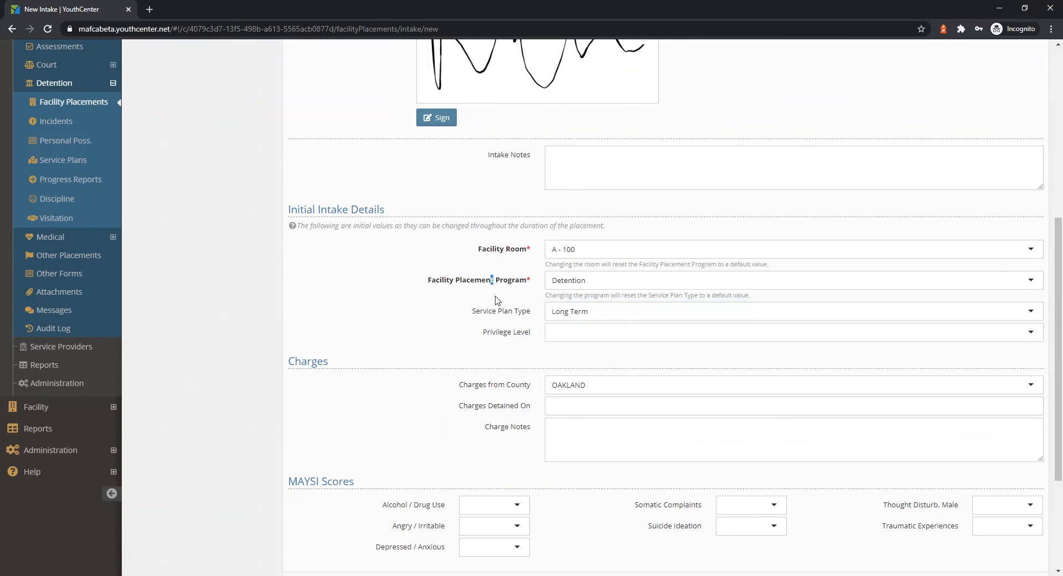
pyautogui.click(567, 335)
pyautogui.click(574, 371)
# Save the facility placement intake without charge details or MAYSI scores and open the client summary.
pyautogui.scroll(-3, 520, 343)
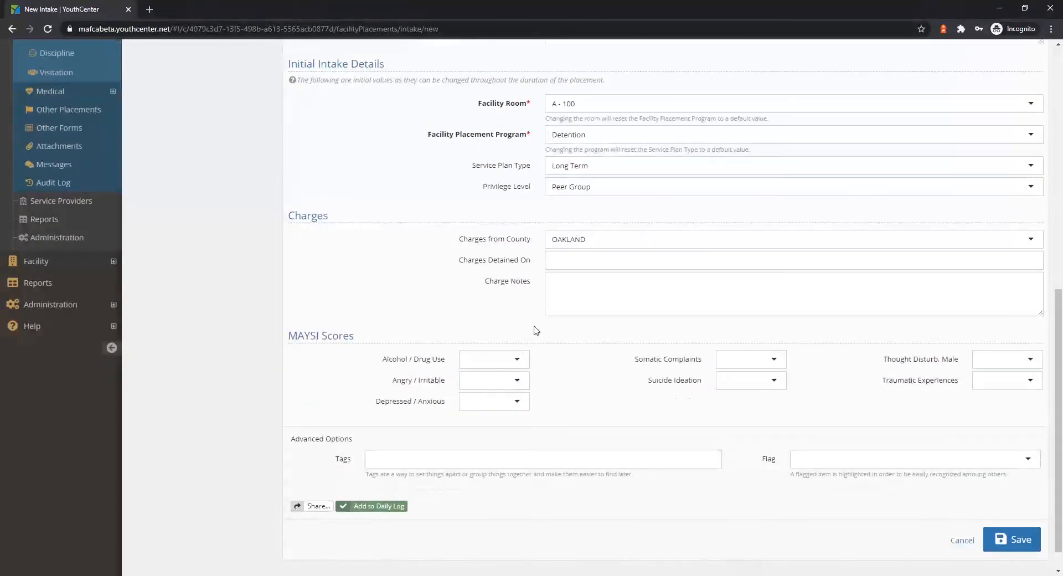
pyautogui.scroll(1, 553, 315)
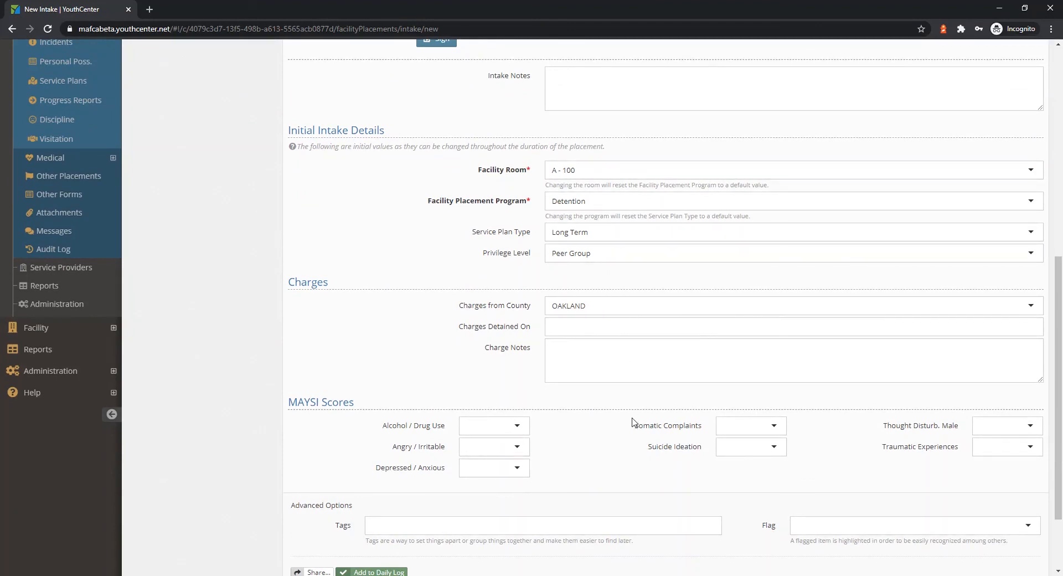
pyautogui.scroll(-2, 636, 423)
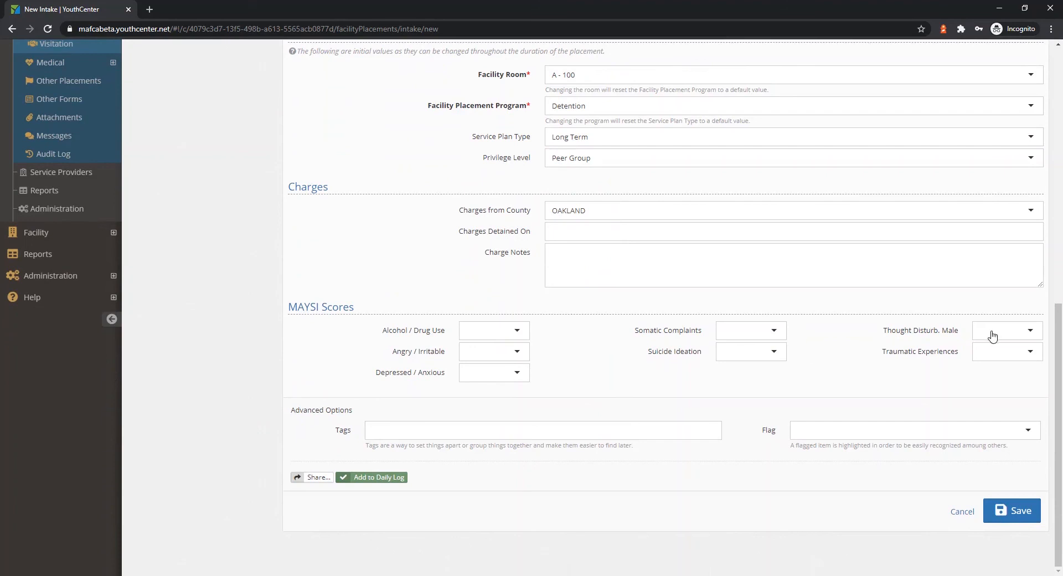
pyautogui.click(1021, 513)
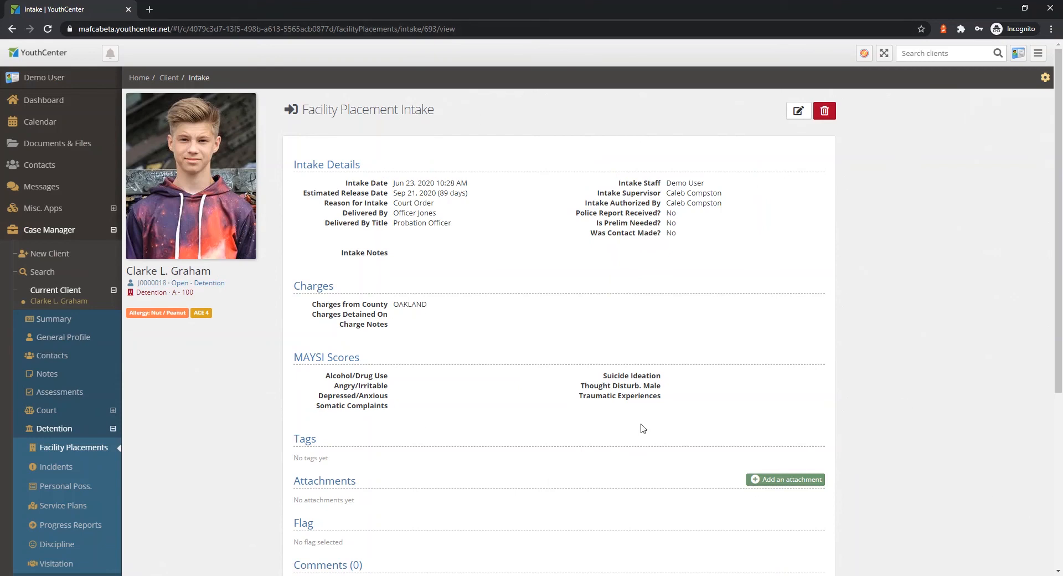
pyautogui.click(44, 325)
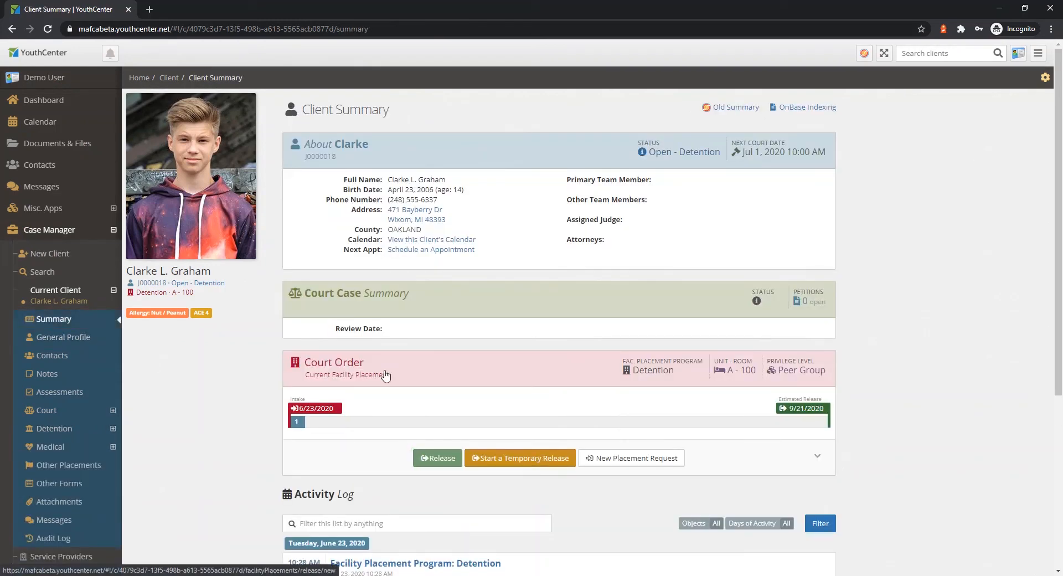